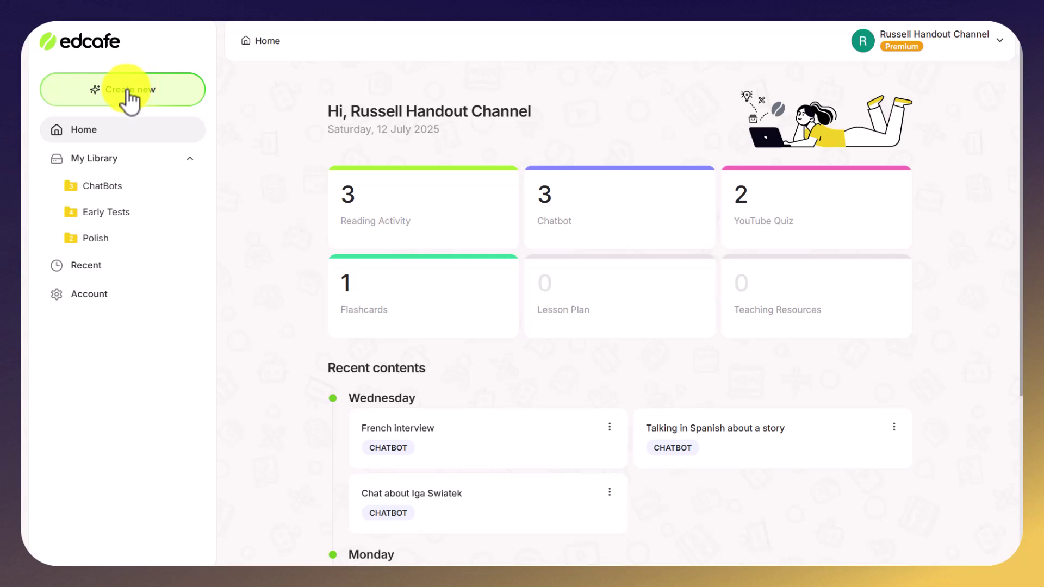
# Start a new Reading Activity from the Teaching / Learning Materials options
pyautogui.click(129, 95)
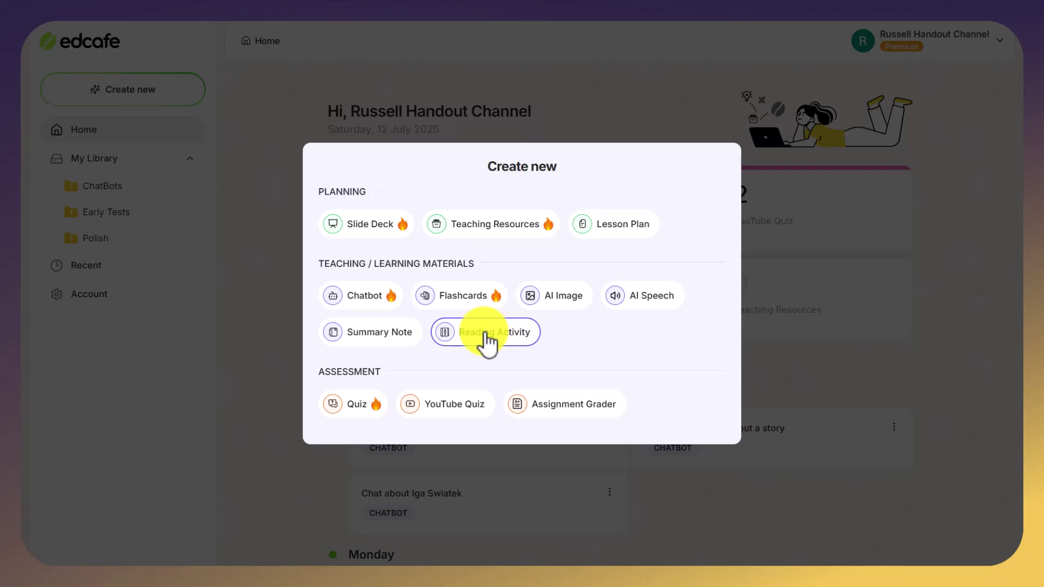
pyautogui.click(488, 338)
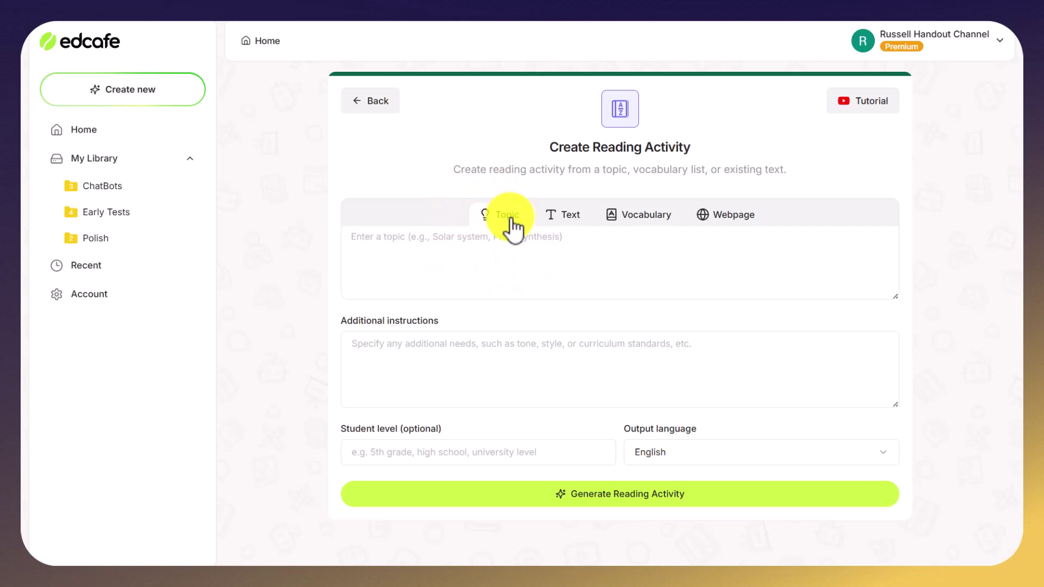
# Generate a 9th-grade English reading passage on Wimbledon's history in Vocabulary mode
pyautogui.click(569, 220)
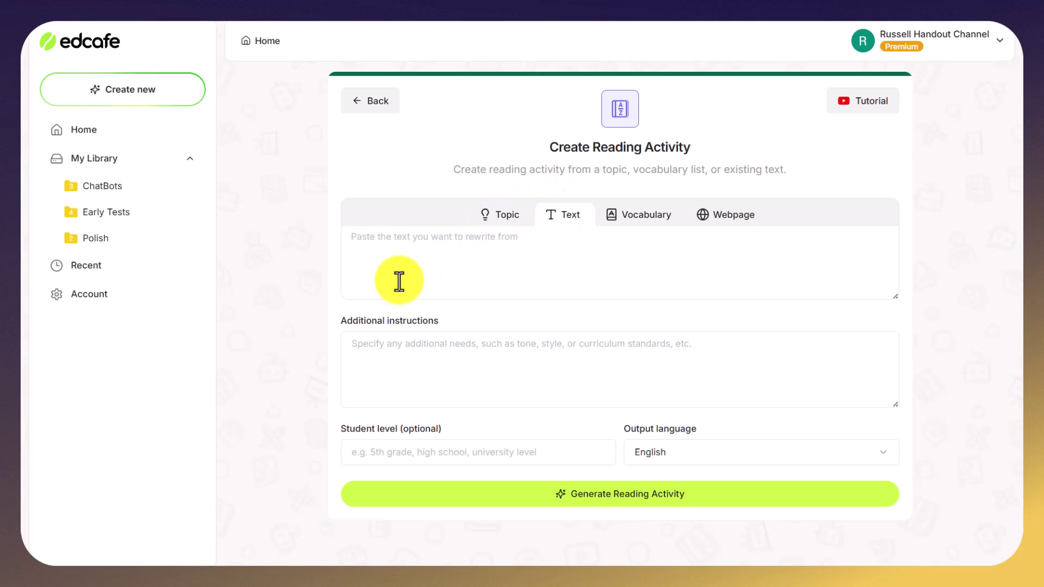
pyautogui.click(649, 220)
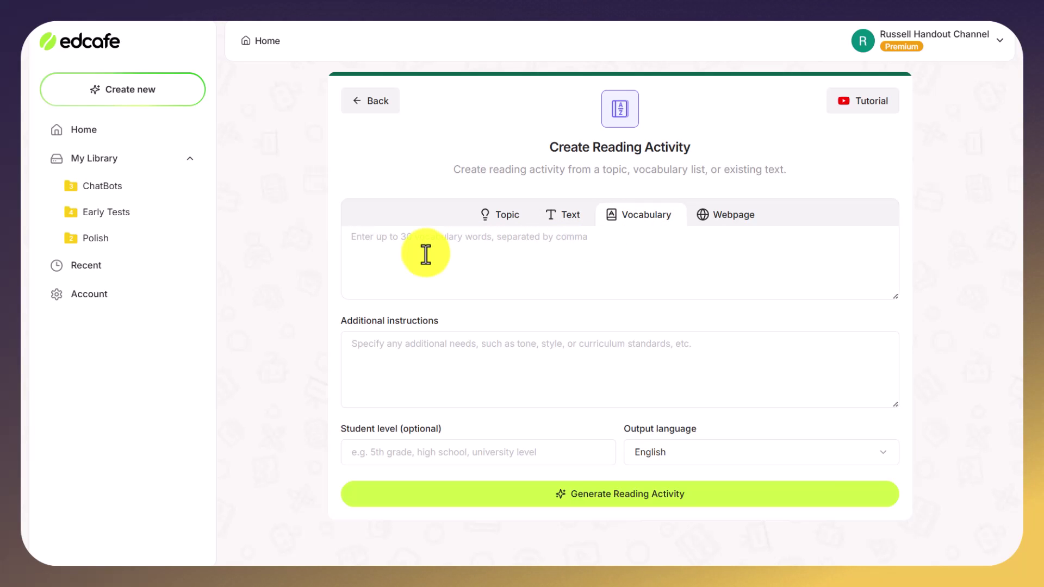
pyautogui.click(384, 257)
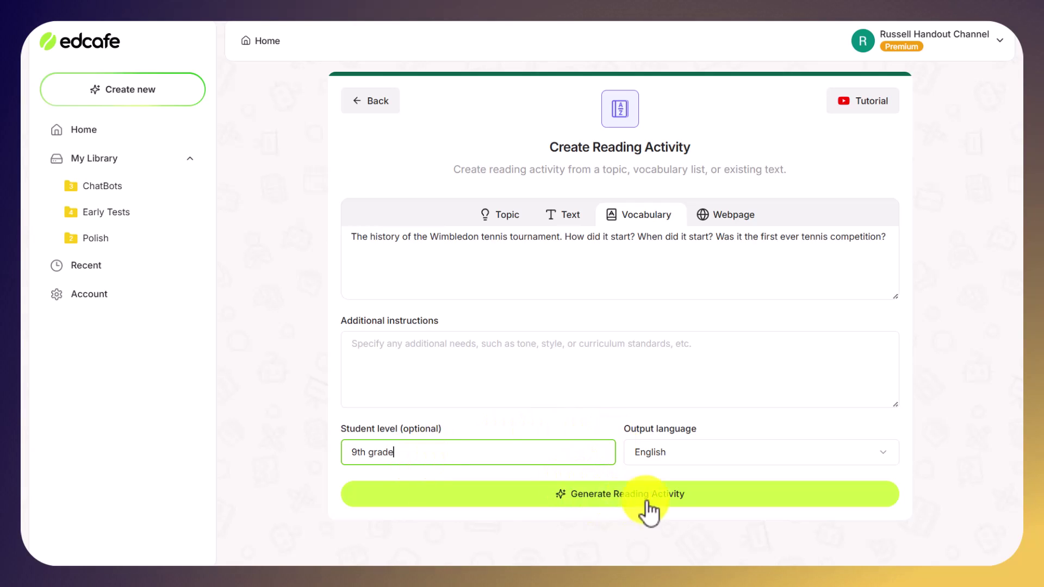
pyautogui.click(888, 457)
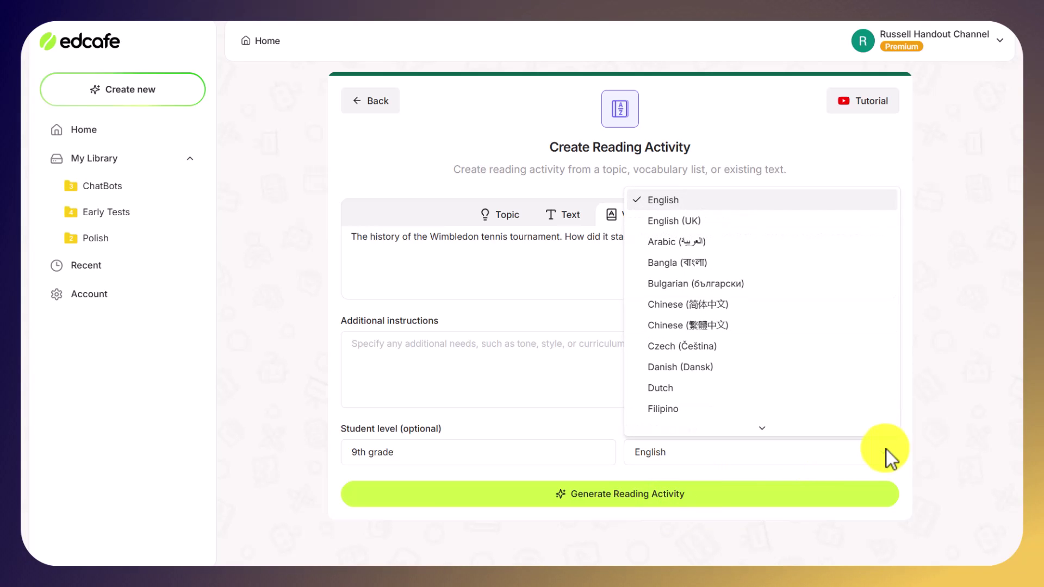
pyautogui.click(220, 360)
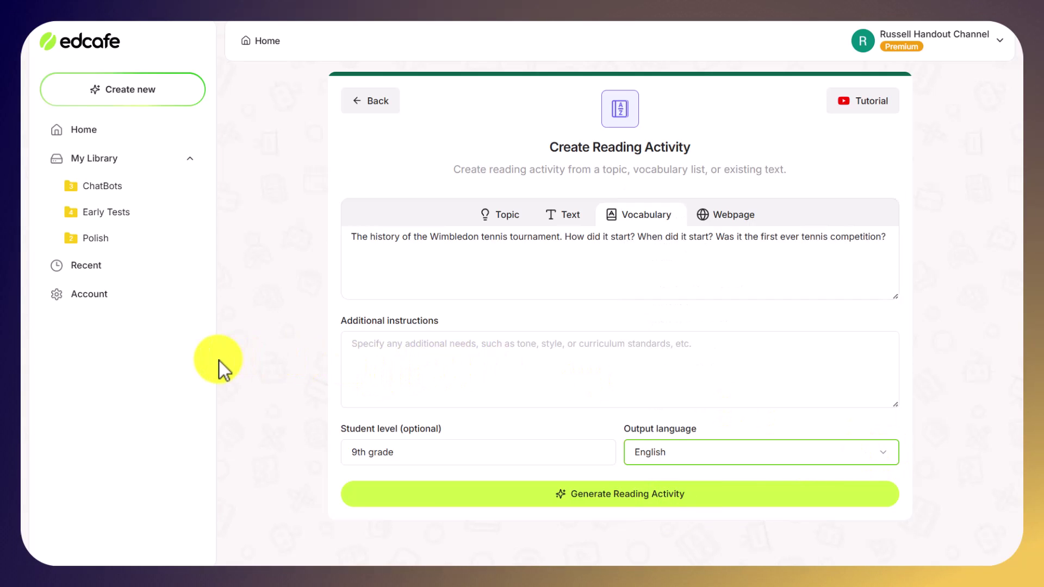
pyautogui.click(599, 500)
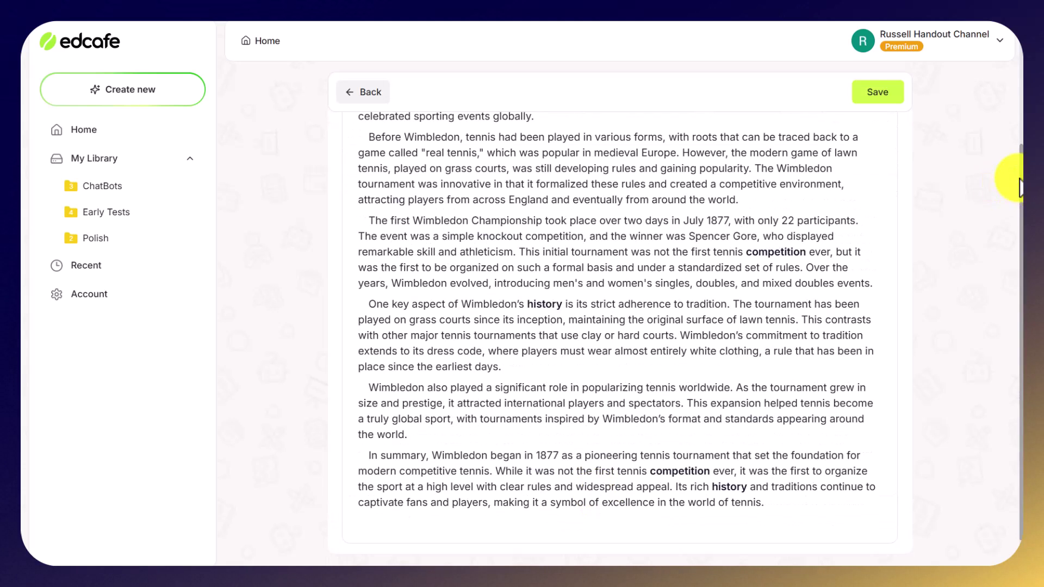
# Scroll through the finished Wimbledon passage to its closing summary and back up
pyautogui.scroll(-2, 1022, 191)
pyautogui.scroll(-2, 1022, 190)
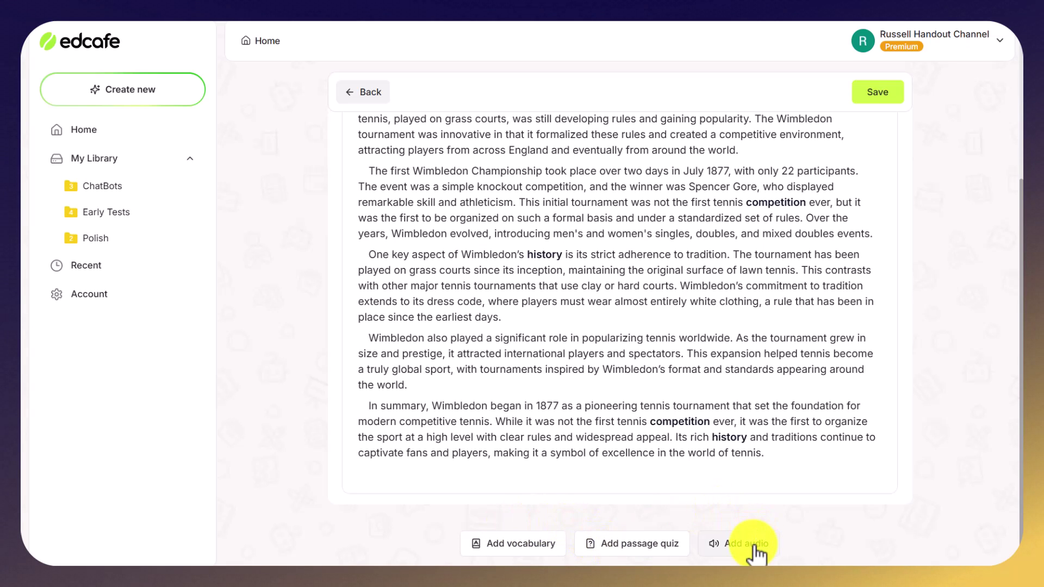
pyautogui.moveTo(1022, 308); pyautogui.dragTo(1014, 128)
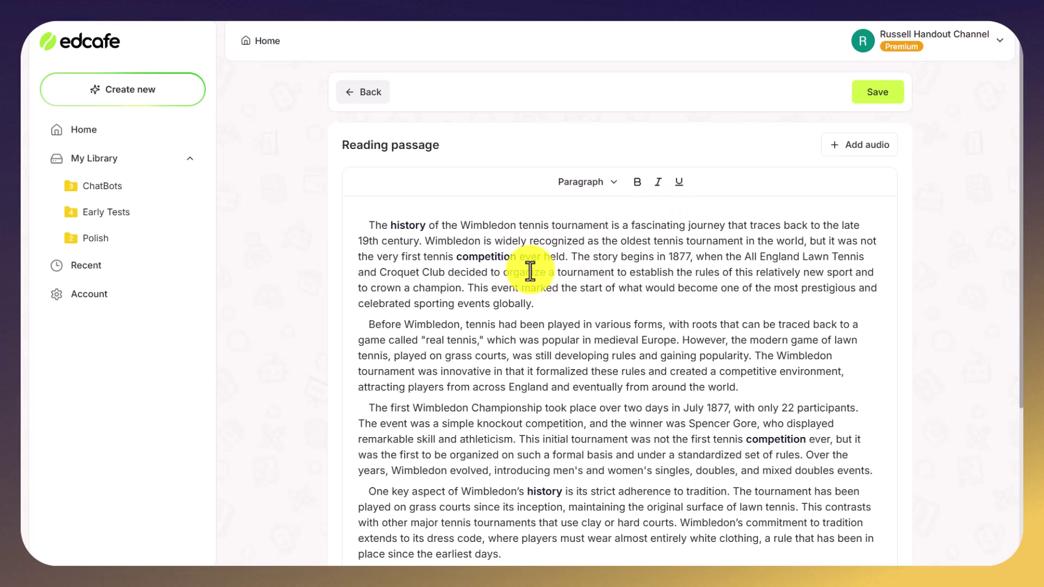
# Generate a 2:46 narration in the Stacy voice and play its opening seconds
pyautogui.click(864, 157)
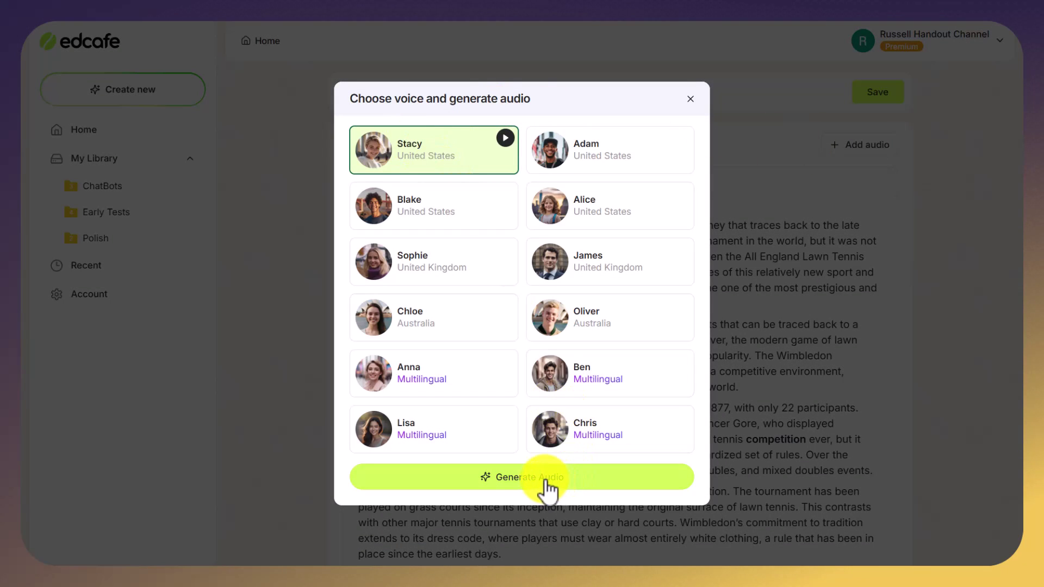
pyautogui.click(530, 479)
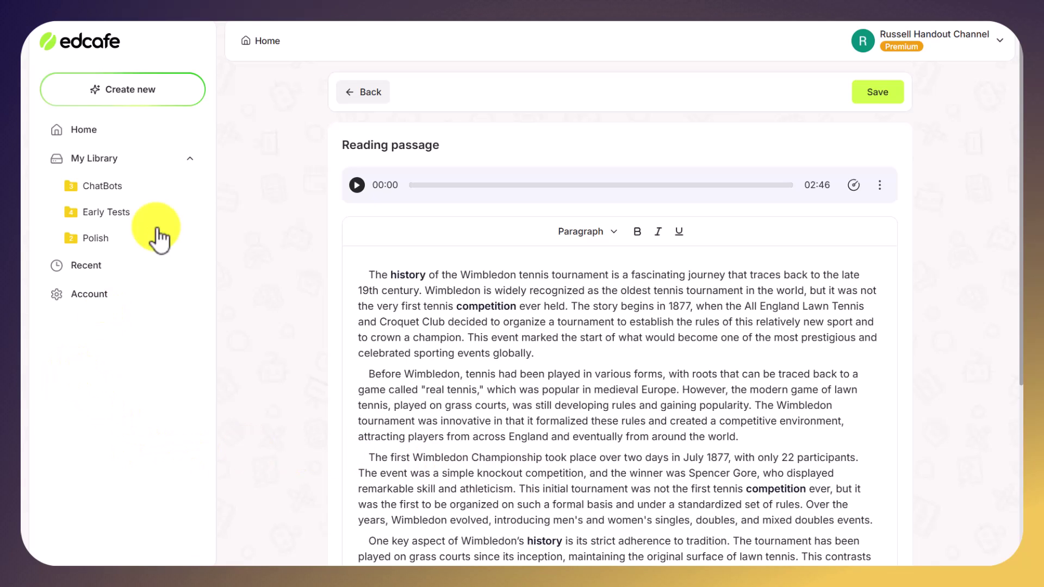
pyautogui.click(356, 185)
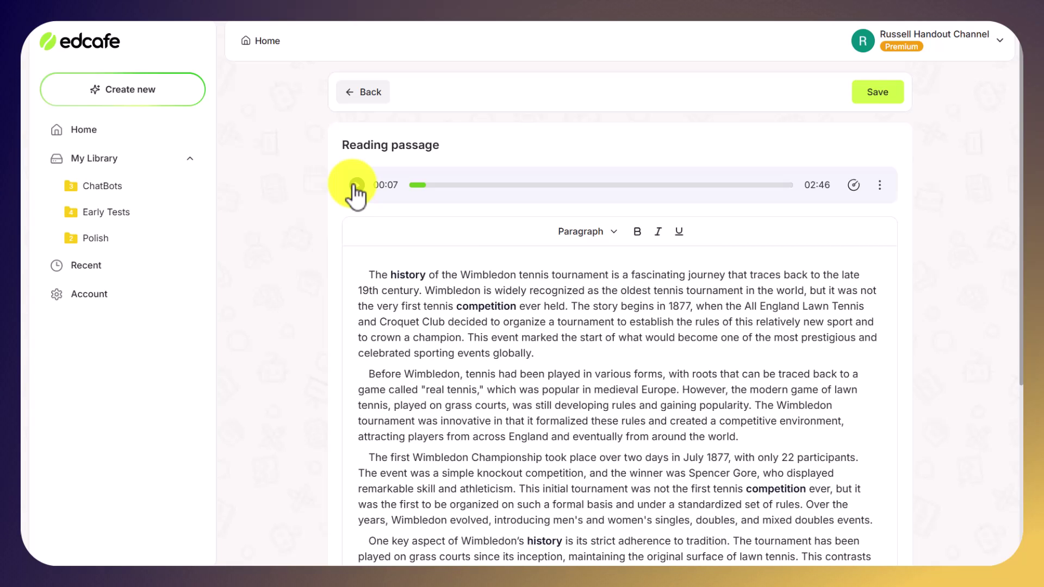
pyautogui.moveTo(1007, 137); pyautogui.dragTo(1020, 411)
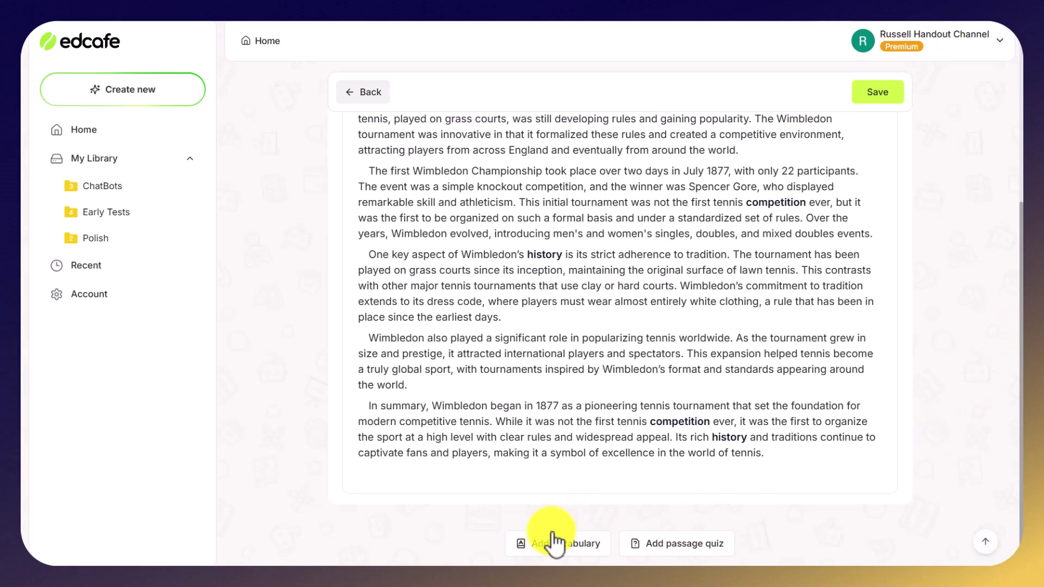
# Generate the ten-word vocabulary list, History through Foundation, with definitions
pyautogui.click(539, 544)
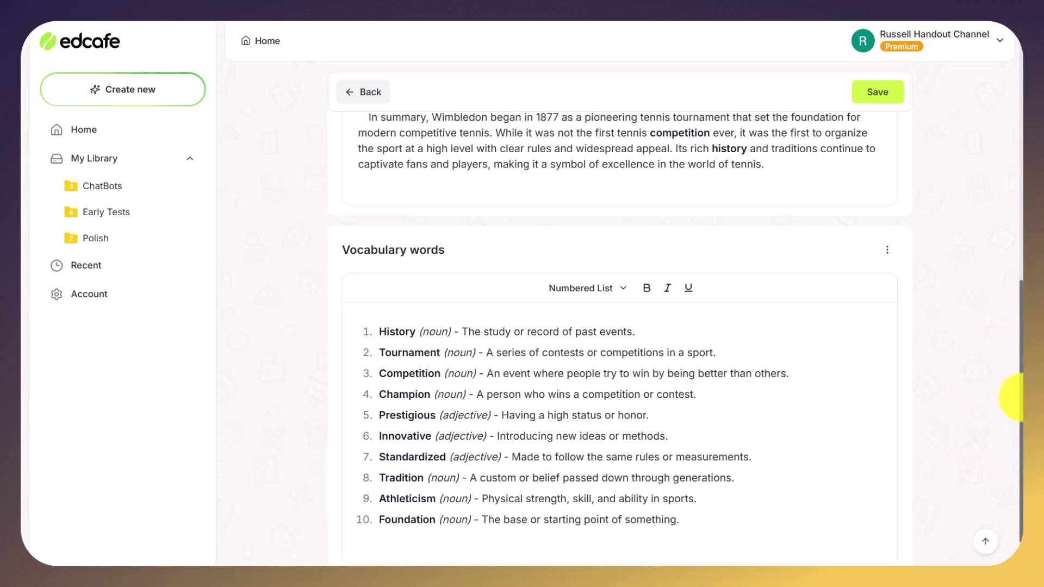
pyautogui.moveTo(1022, 348); pyautogui.dragTo(1010, 450)
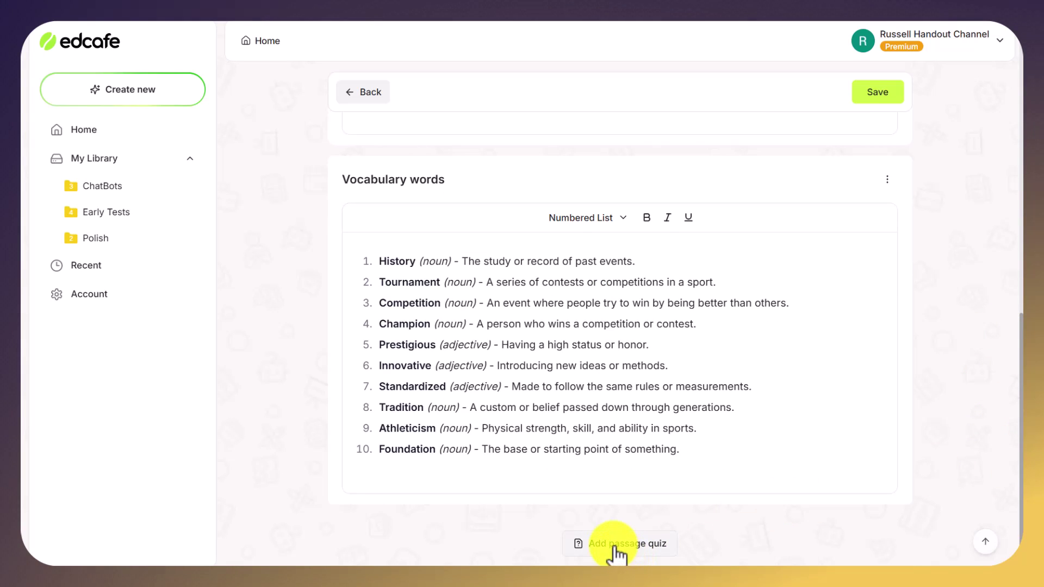
# Generate a 5-question multiple-choice passage quiz with marked answers and explanations
pyautogui.click(616, 548)
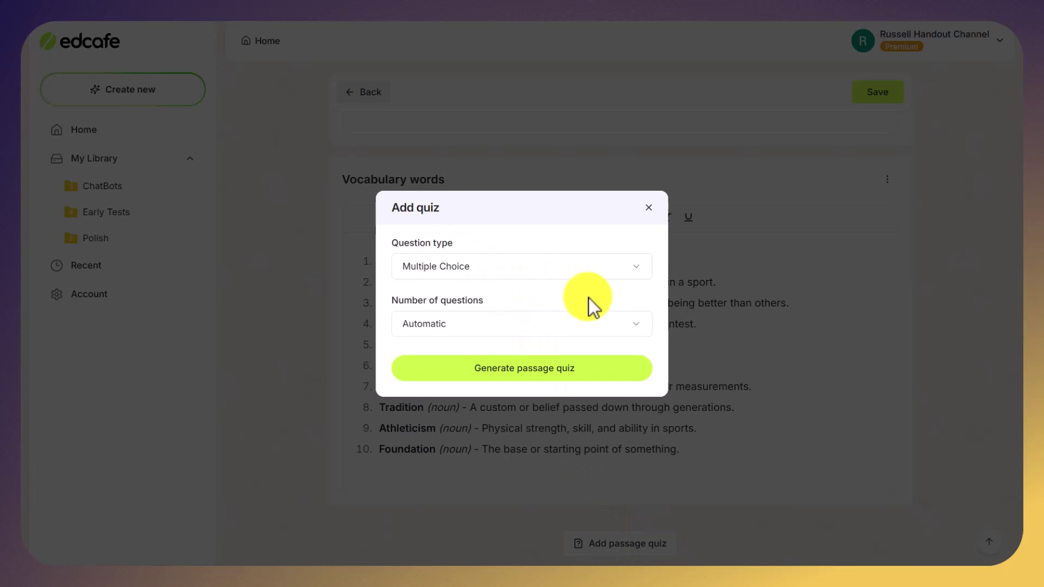
pyautogui.click(637, 329)
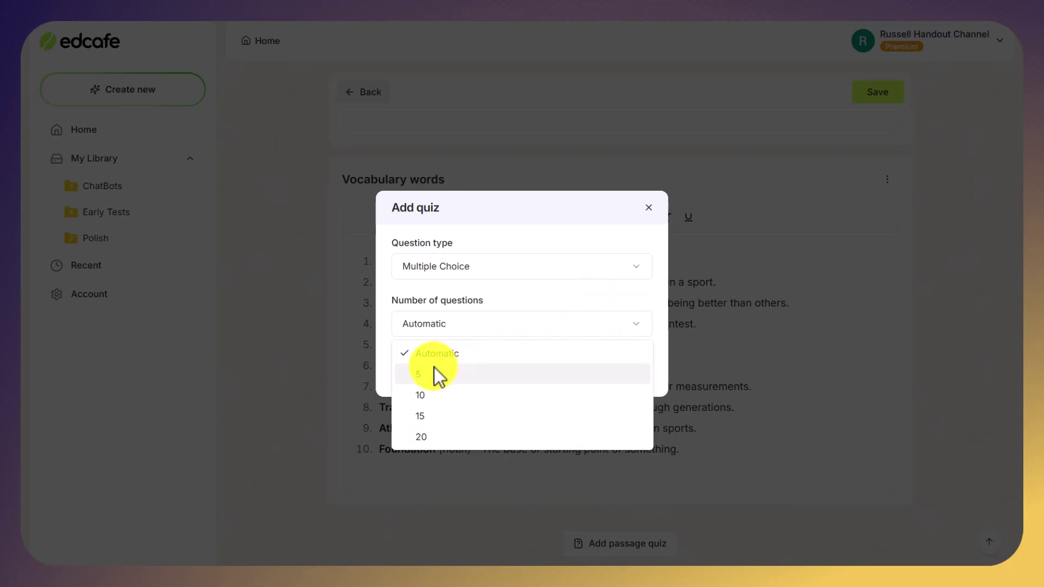
pyautogui.click(423, 375)
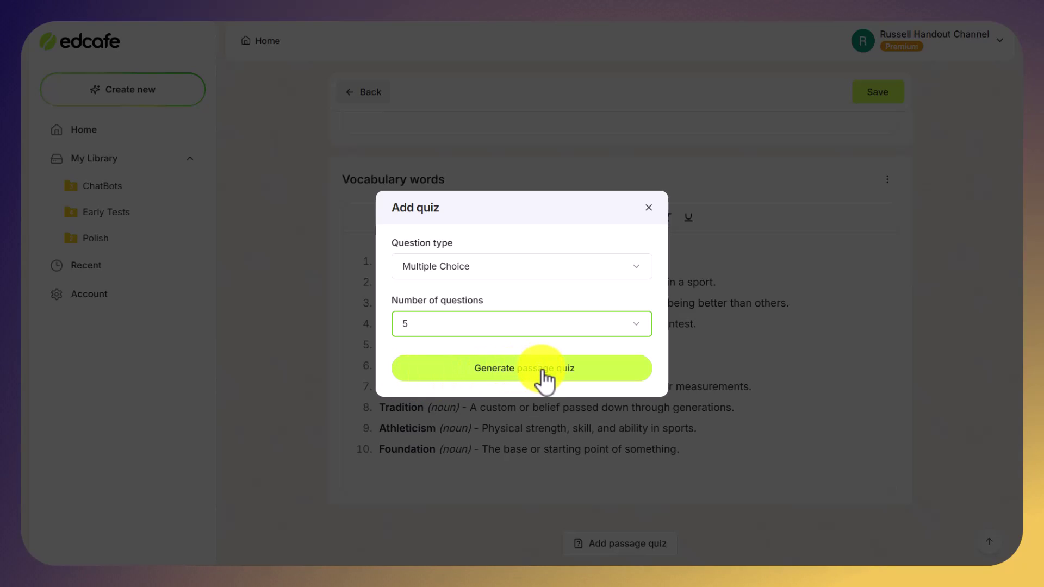
pyautogui.click(543, 376)
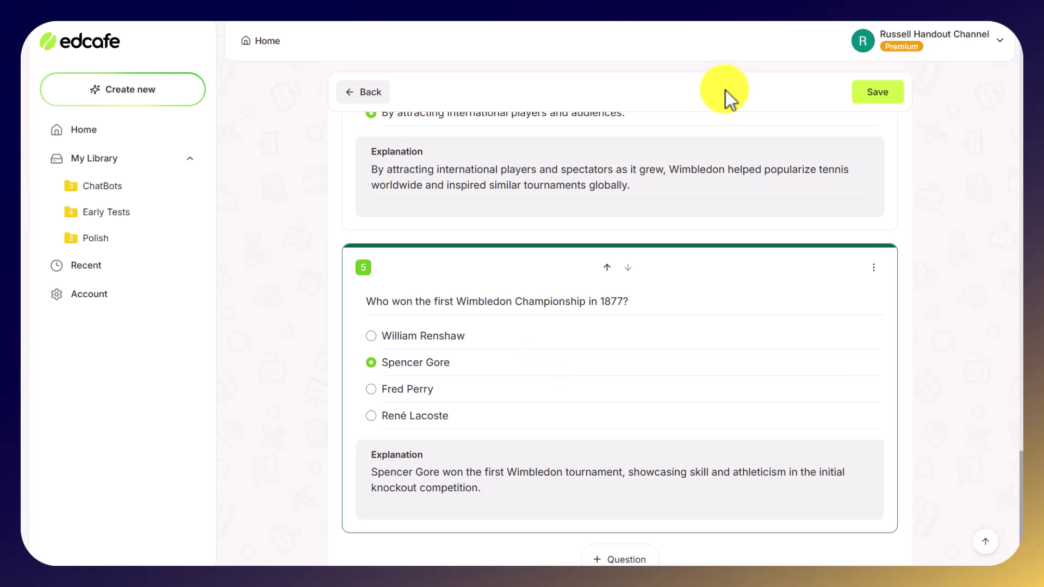
# Save the activity as 'Wimbledon' in the Early Tests folder
pyautogui.click(877, 93)
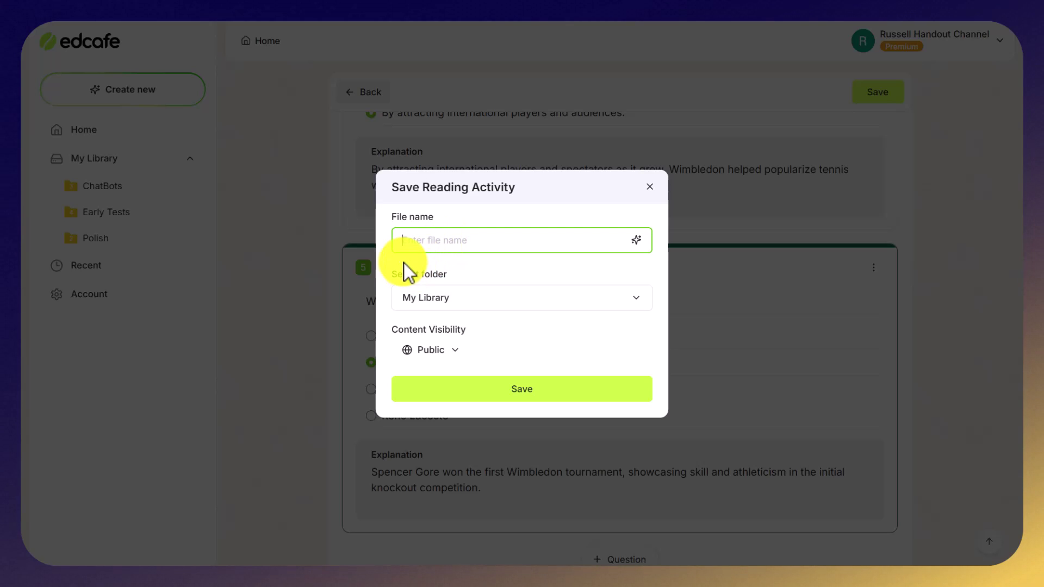
pyautogui.write('Wimbledon')
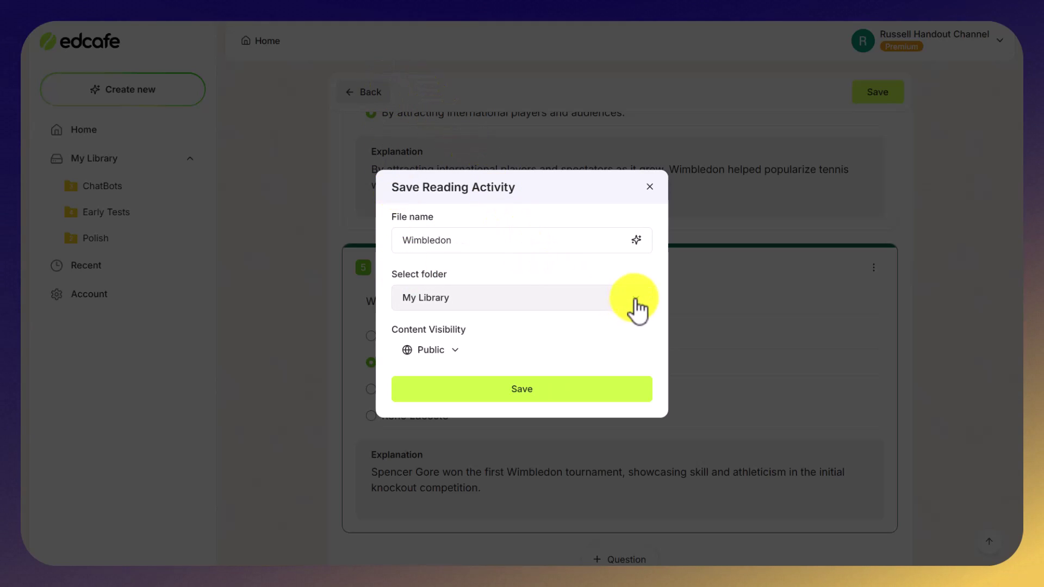
pyautogui.click(637, 305)
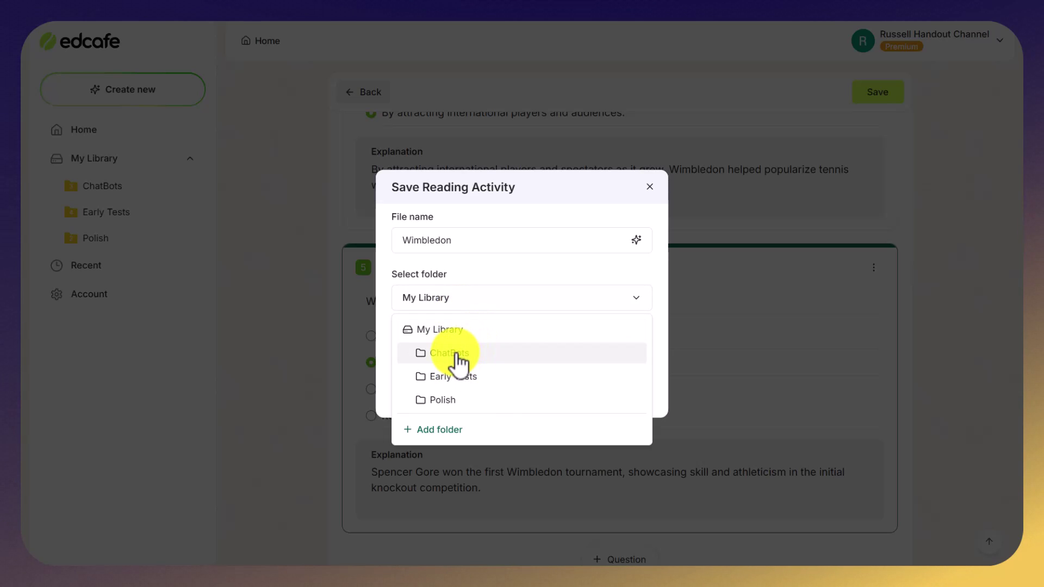
pyautogui.click(467, 376)
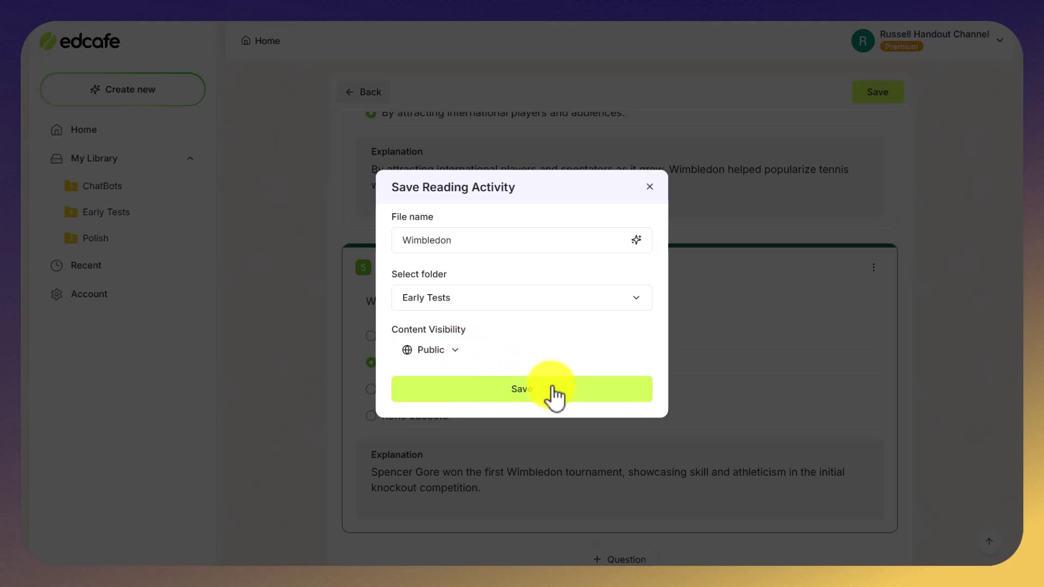
pyautogui.click(531, 404)
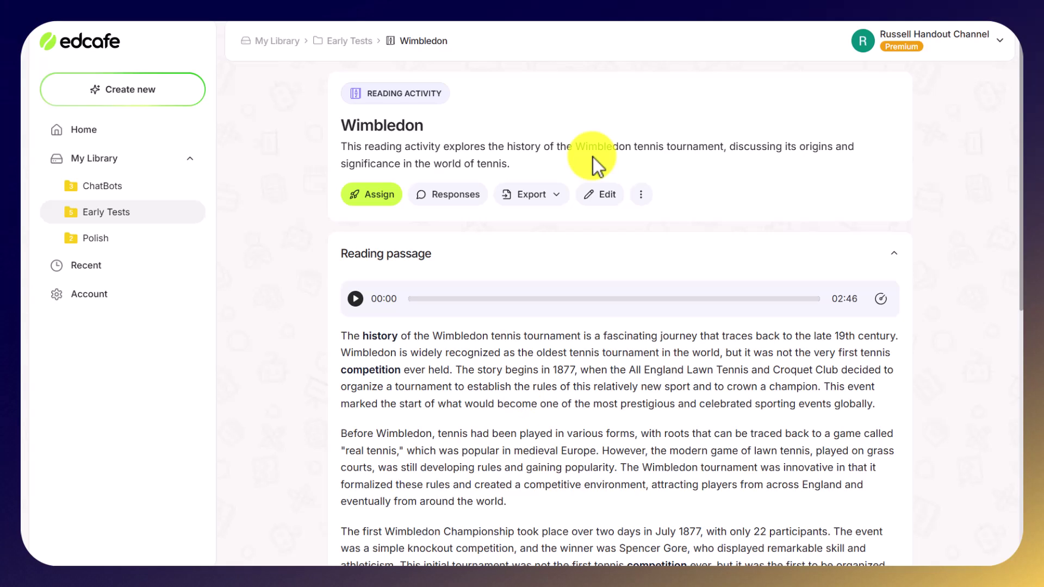
# Copy the Wimbledon activity's share link from the Assign Reading Activity dialog
pyautogui.click(373, 196)
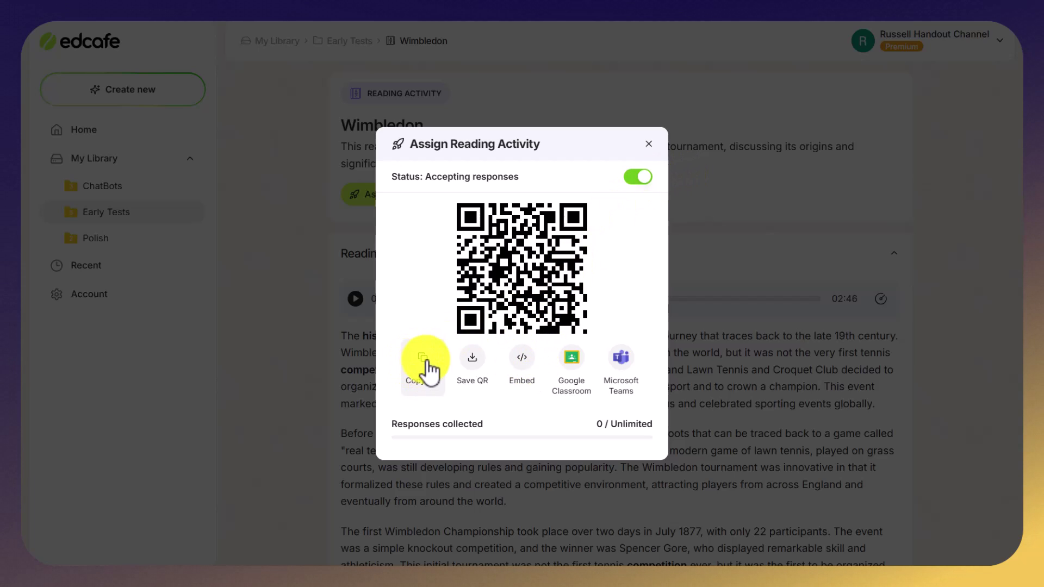
pyautogui.click(423, 362)
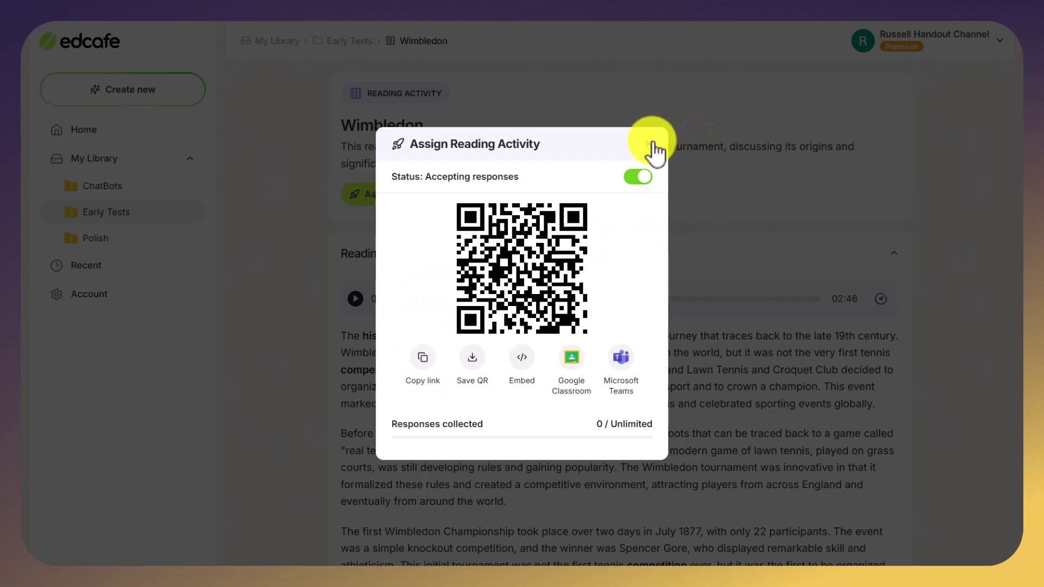
# Close the Assign Reading Activity sharing dialog
pyautogui.click(649, 144)
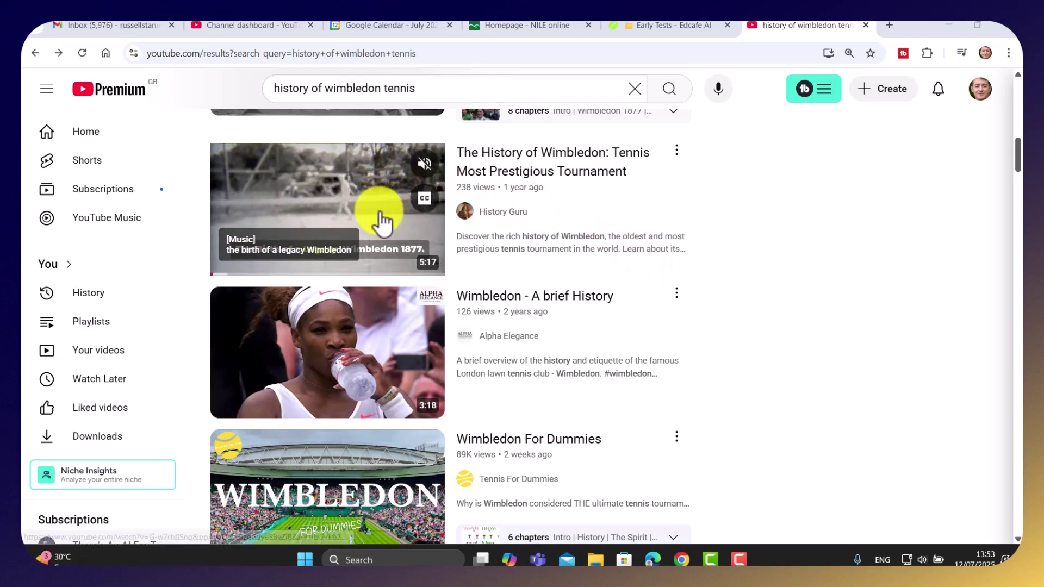
# Open and pause The History of Wimbledon video, copy its URL, and return to Edcafe's Early Tests
pyautogui.click(341, 204)
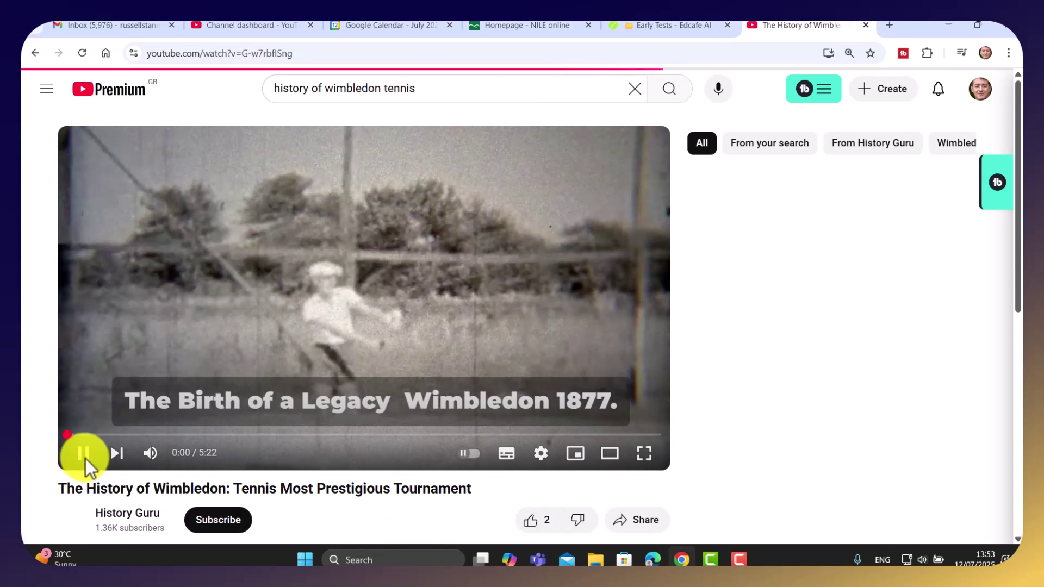
pyautogui.click(83, 454)
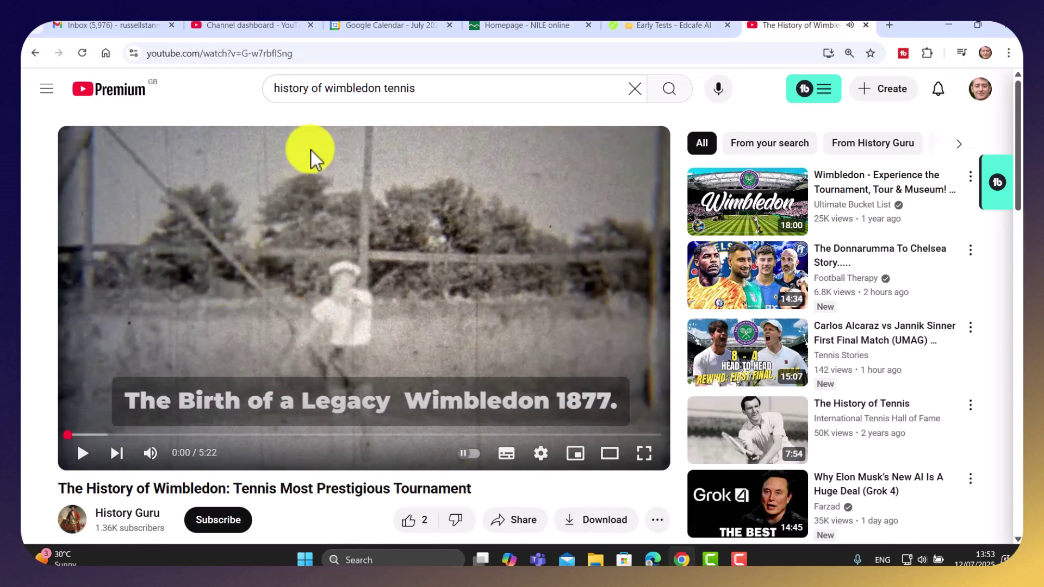
pyautogui.click(271, 53)
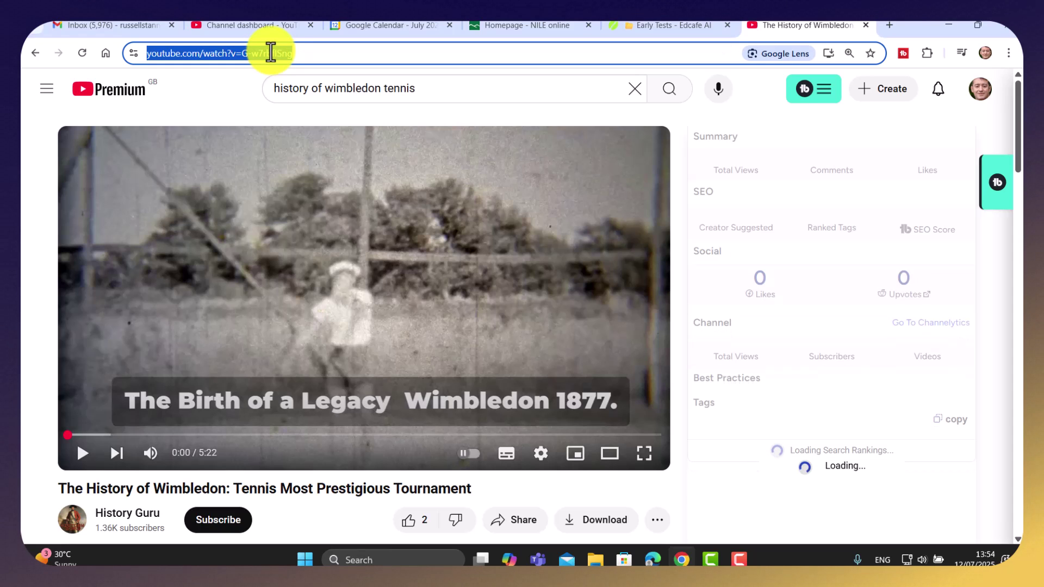
pyautogui.click(670, 25)
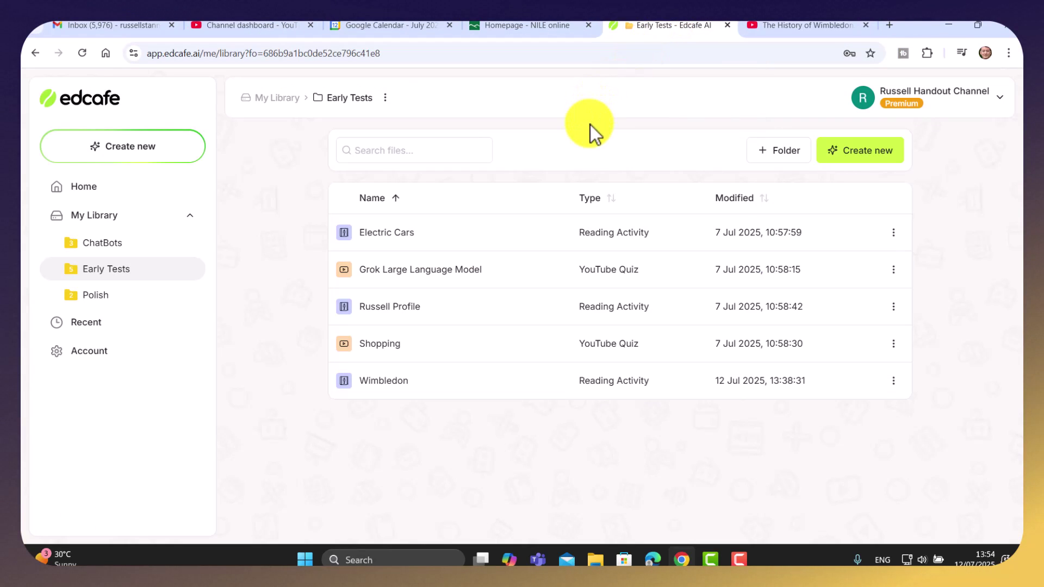
# Start a new YouTube Quiz from the pasted Wimbledon history video link
pyautogui.press('F11')
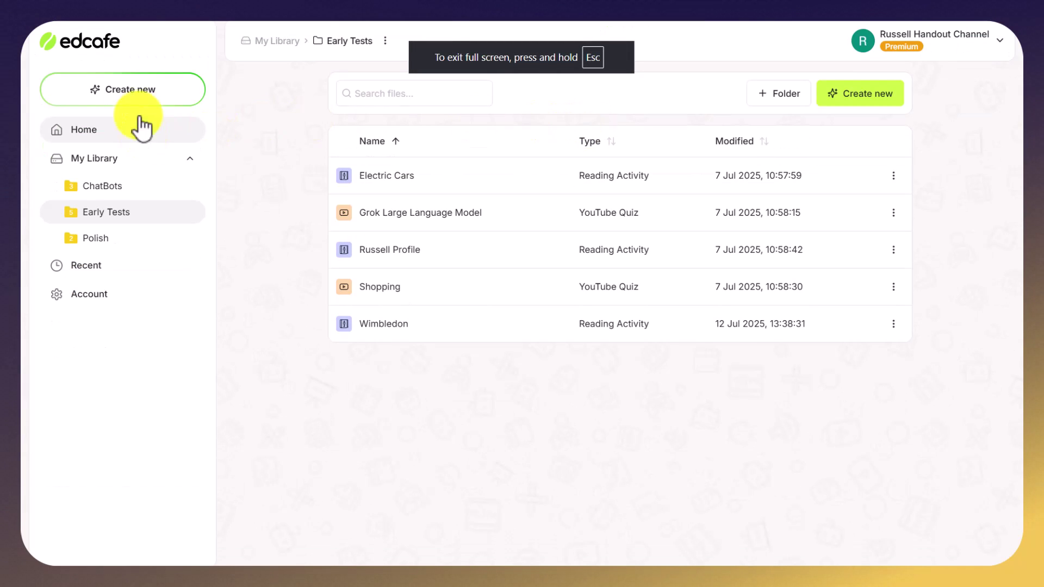
pyautogui.click(118, 95)
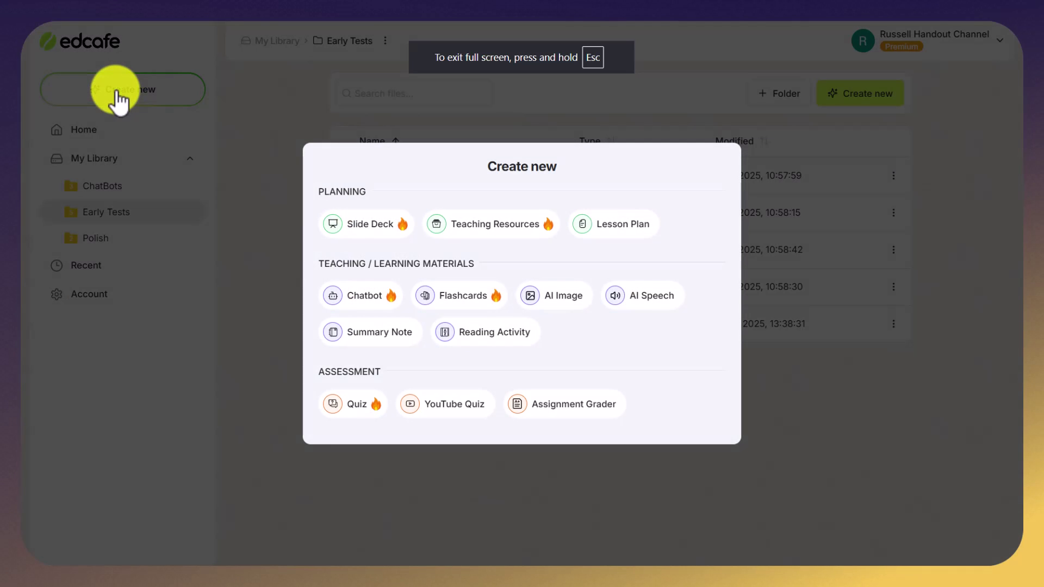
pyautogui.click(442, 410)
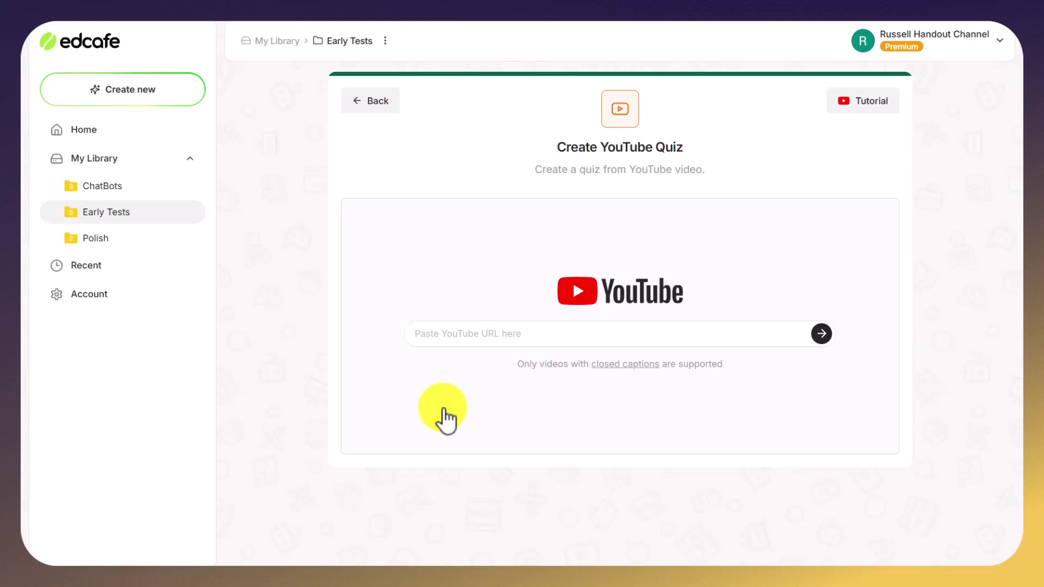
pyautogui.click(465, 338)
pyautogui.hotkey('ctrl', 'v')
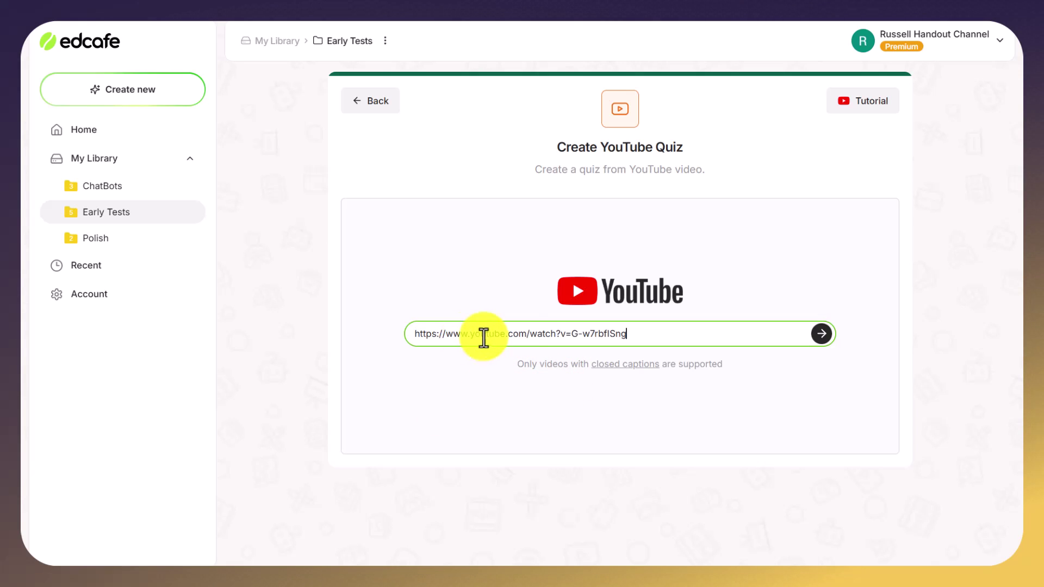
pyautogui.click(822, 334)
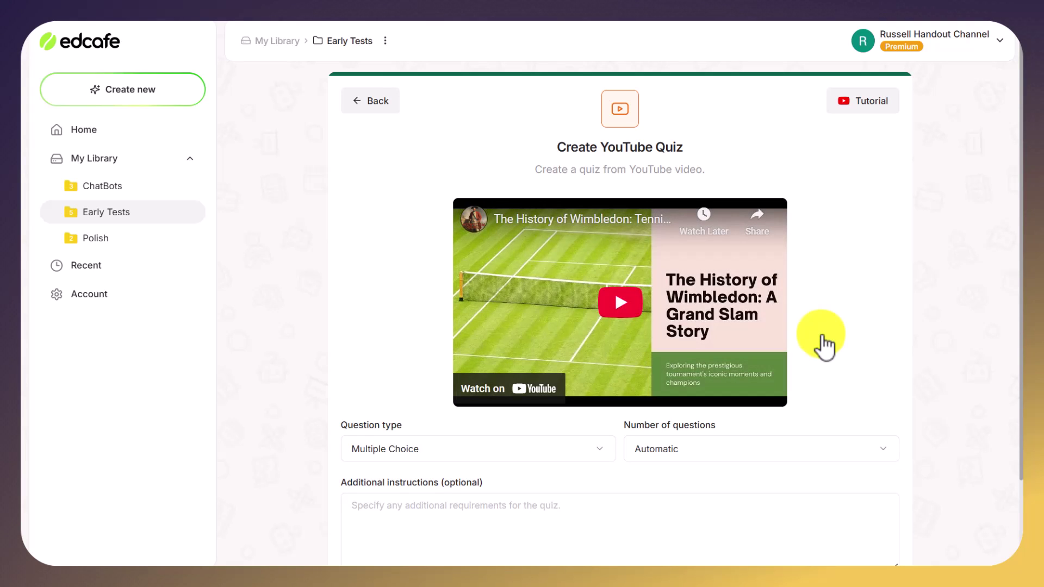
# Set the quiz to 5 Multiple Choice questions and move to the Student level field
pyautogui.scroll(-2, 1018, 227)
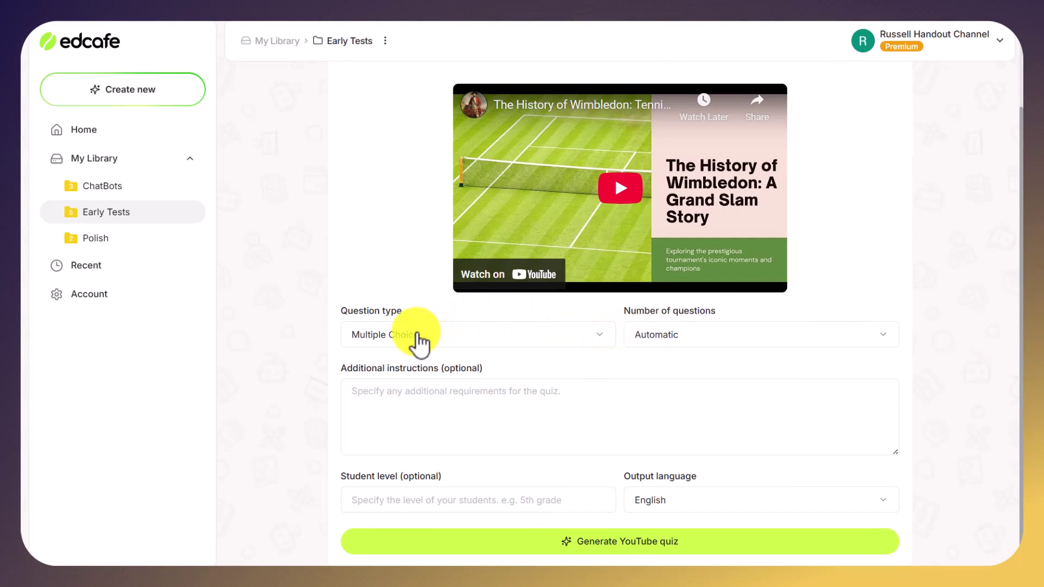
pyautogui.click(884, 337)
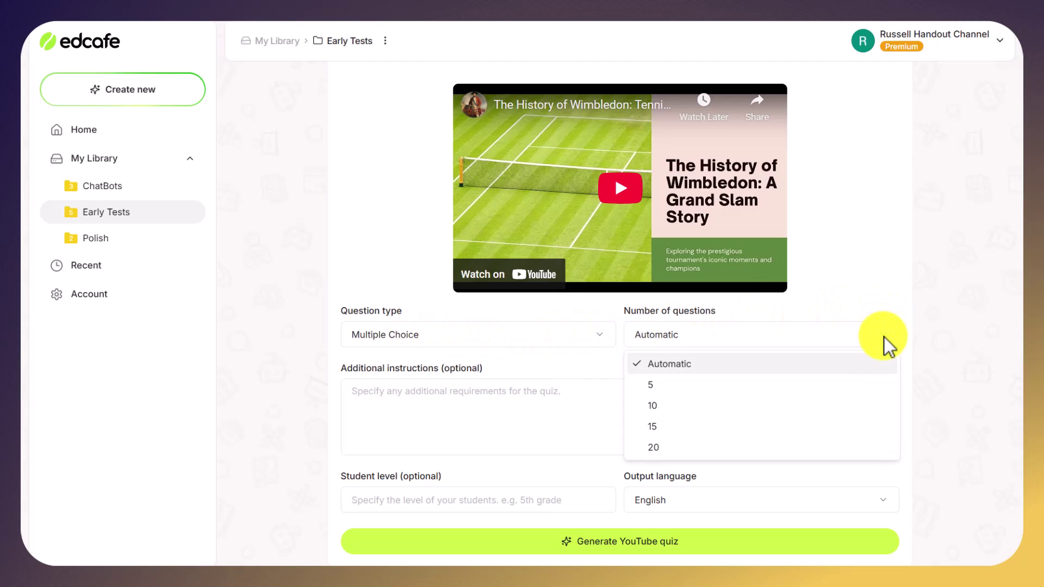
pyautogui.click(652, 386)
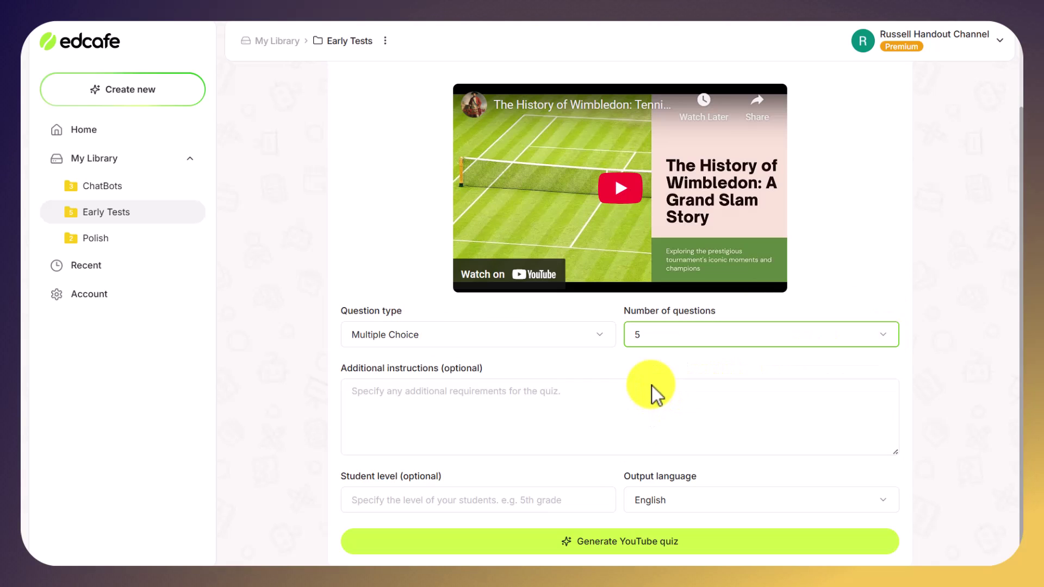
pyautogui.click(605, 341)
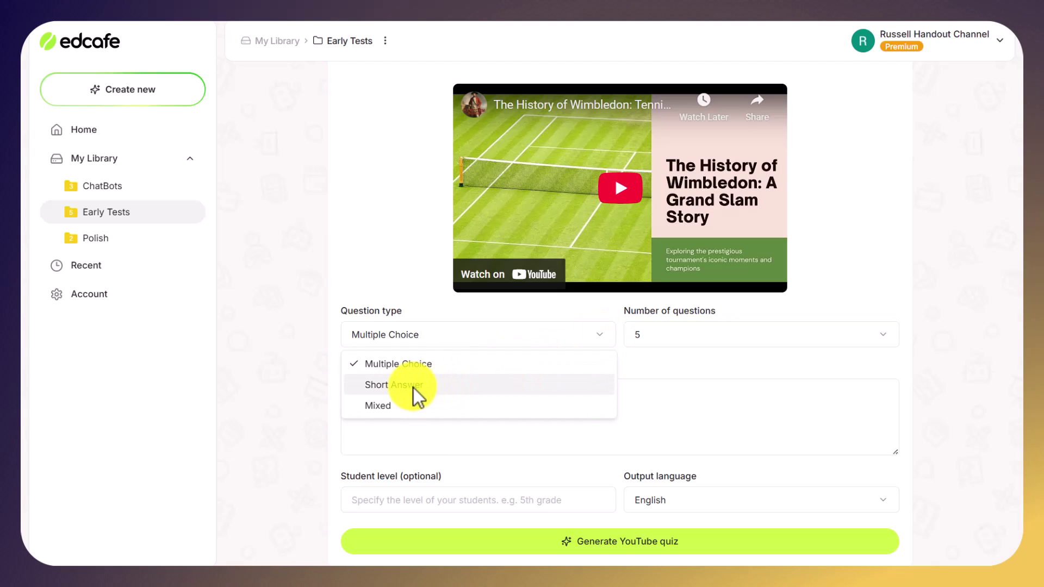
pyautogui.click(403, 364)
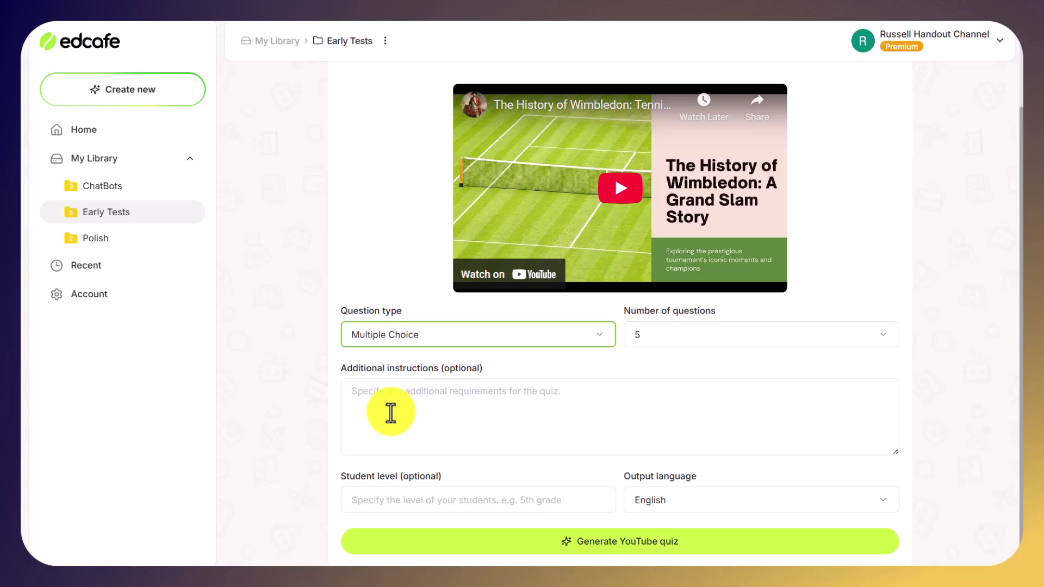
pyautogui.click(386, 504)
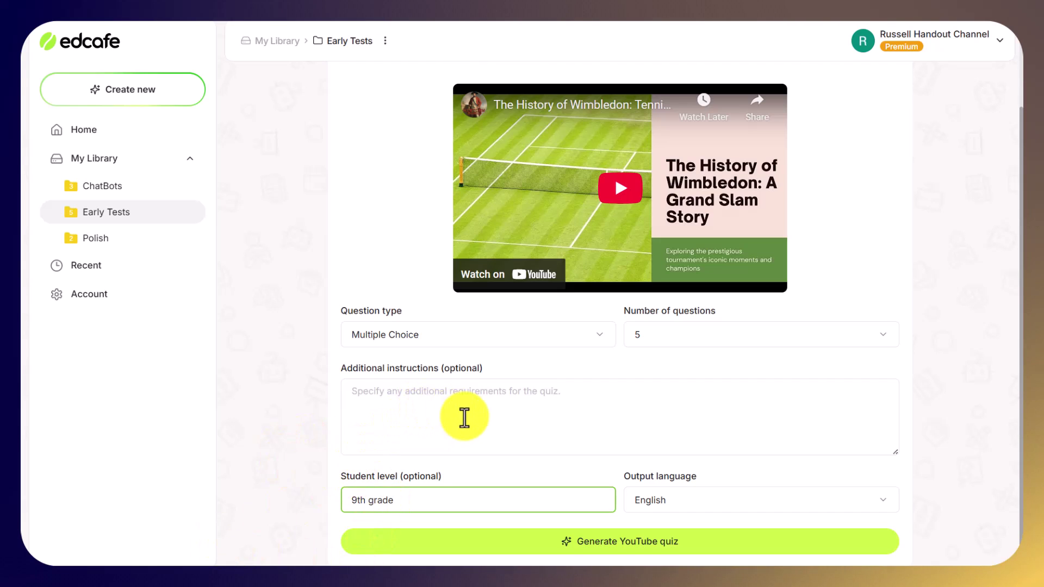
# Generate the Wimbledon YouTube quiz from the chosen settings
pyautogui.click(621, 544)
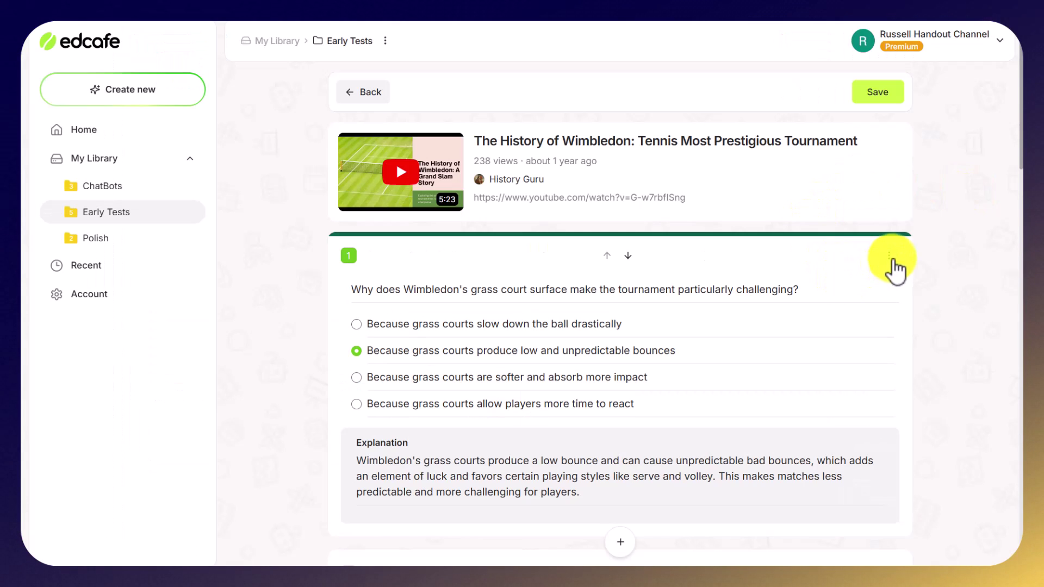
pyautogui.click(889, 257)
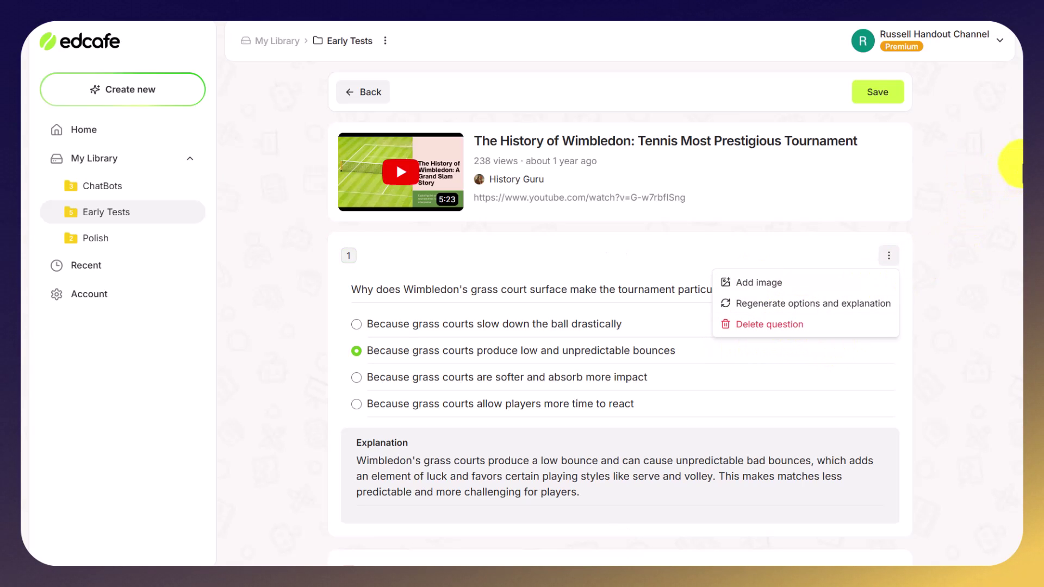
pyautogui.click(1022, 173)
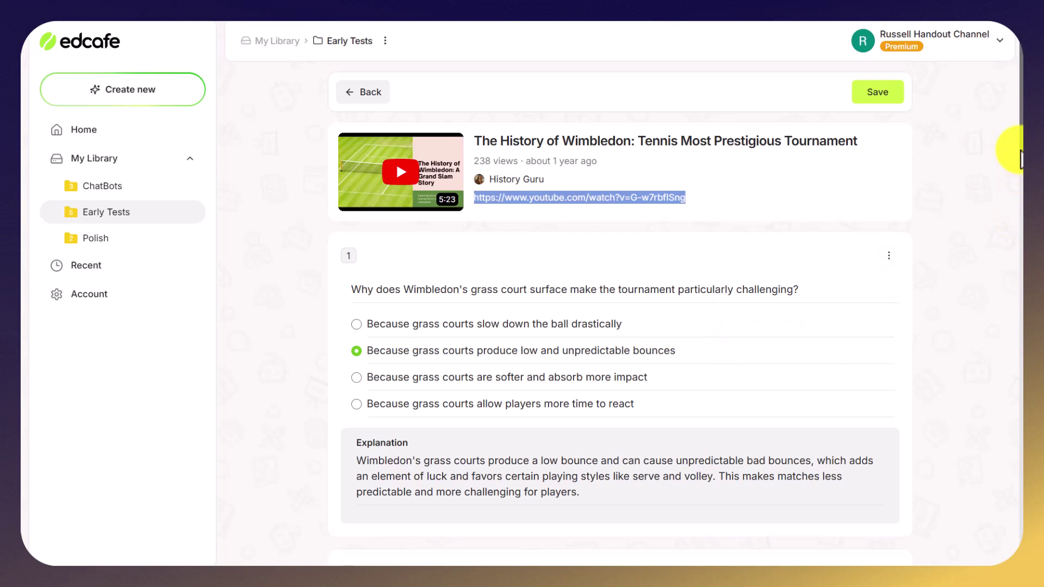
pyautogui.scroll(-3, 1020, 217)
pyautogui.moveTo(1021, 218); pyautogui.dragTo(1015, 561)
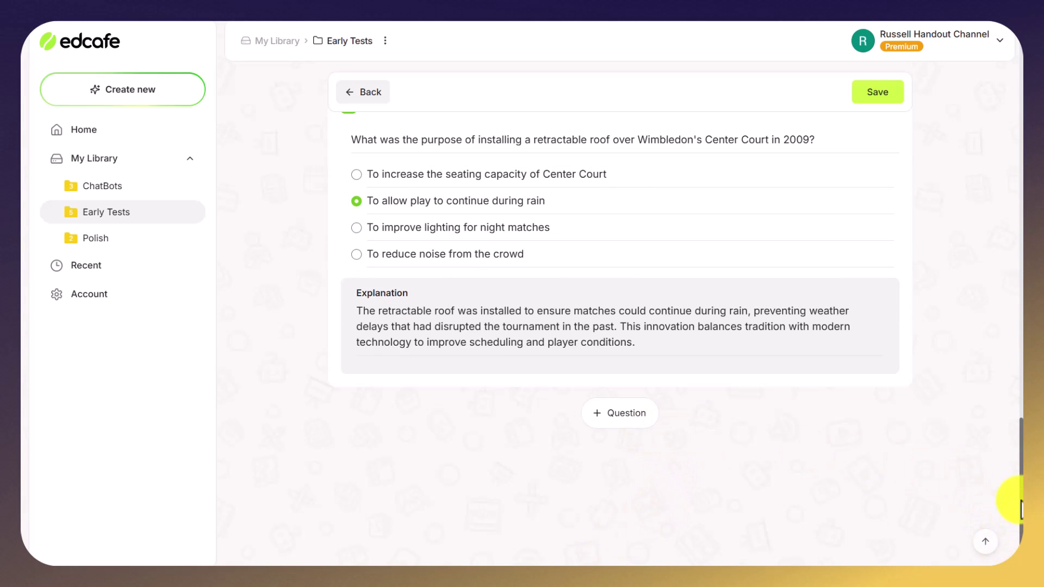
pyautogui.moveTo(1022, 501); pyautogui.dragTo(1009, 60)
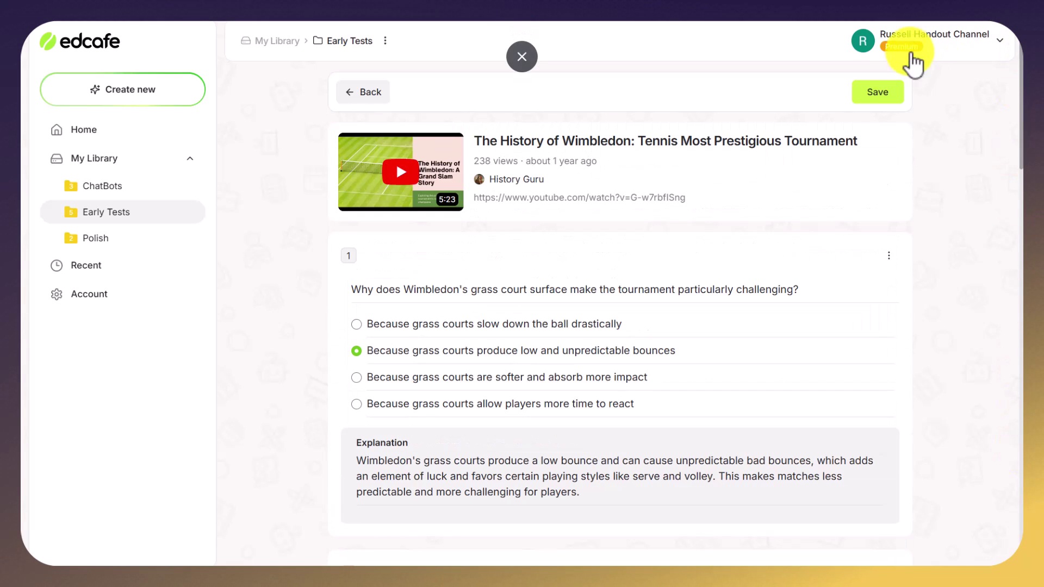
# Save the quiz as 'Wimbledon YouTube Quiz' in Early Tests with Public visibility
pyautogui.click(877, 95)
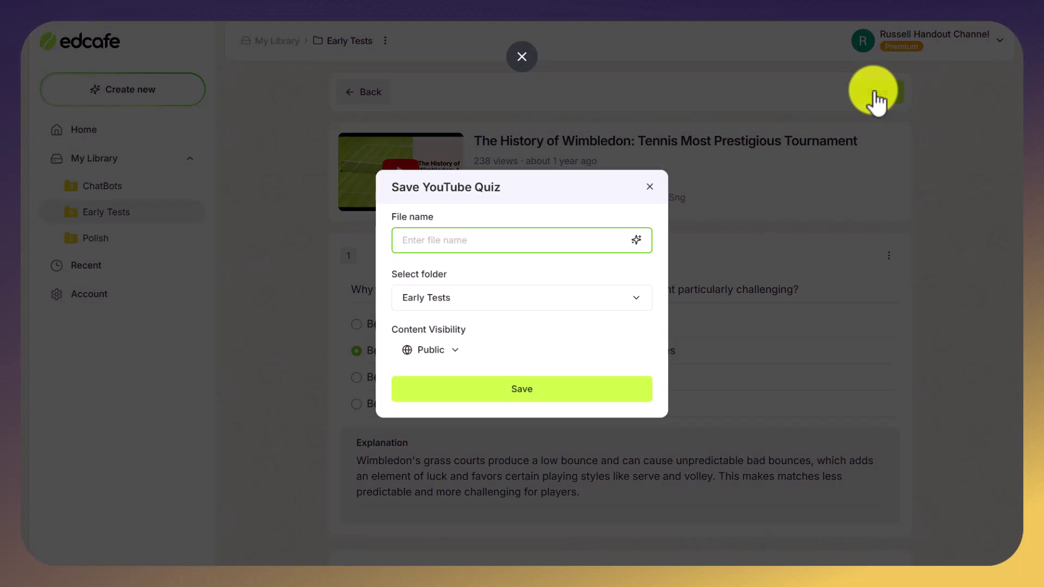
pyautogui.click(414, 248)
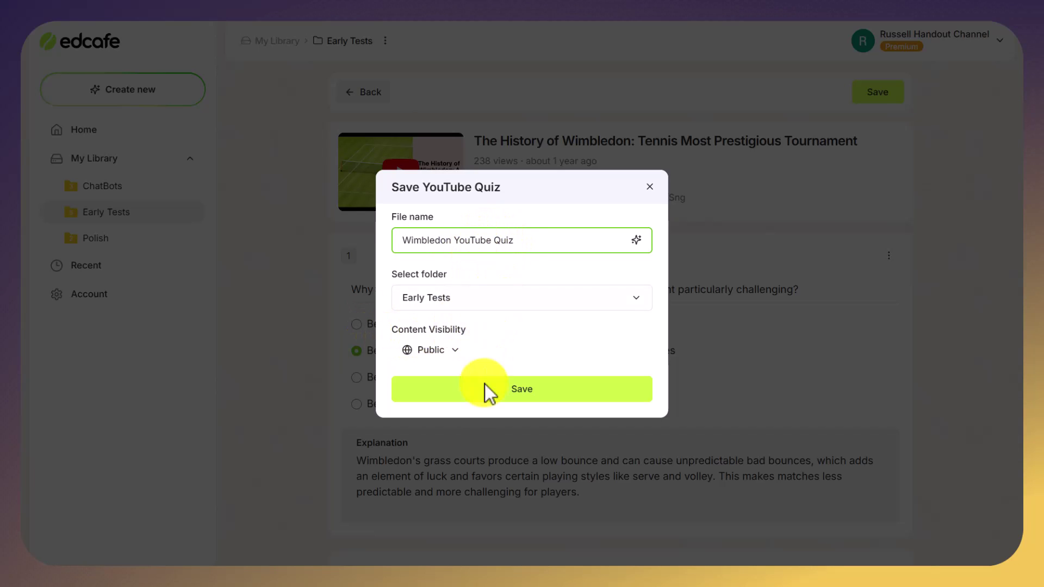
pyautogui.click(529, 393)
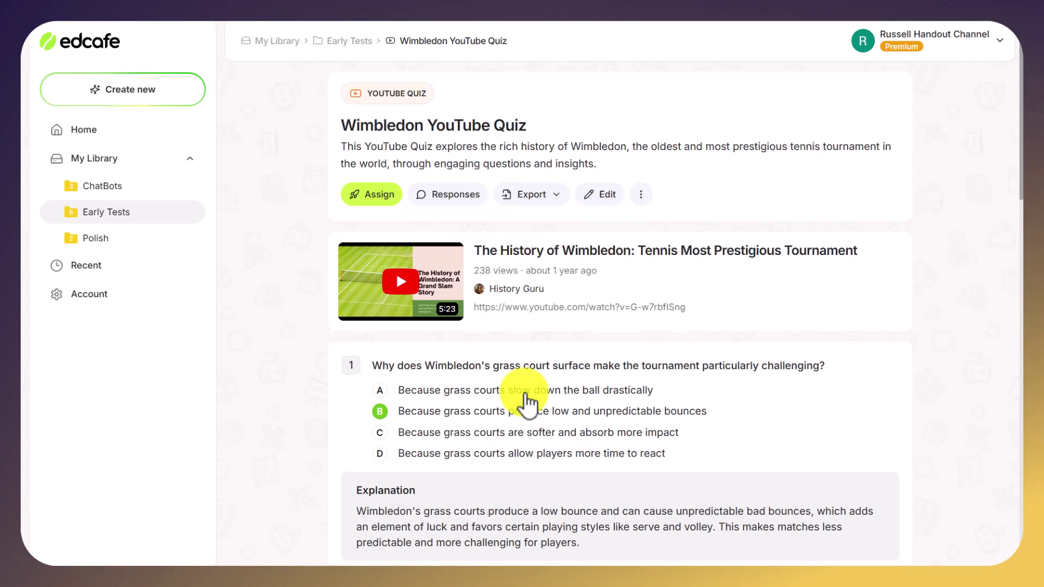
# Re-save the quiz from the editor, then copy its sharing link from the Assign dialog
pyautogui.click(604, 195)
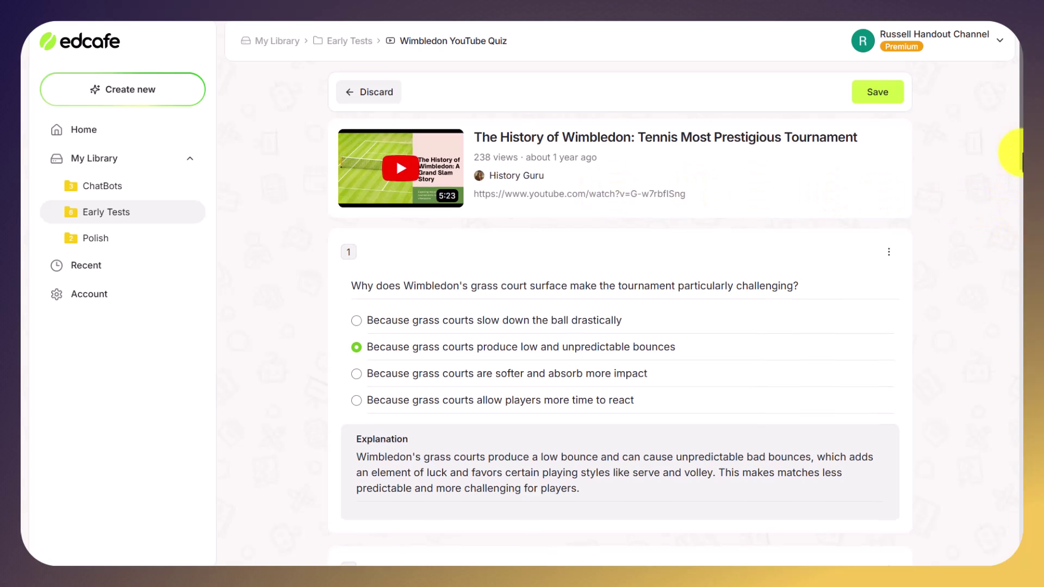
pyautogui.moveTo(1016, 156); pyautogui.dragTo(1011, 93)
pyautogui.click(881, 93)
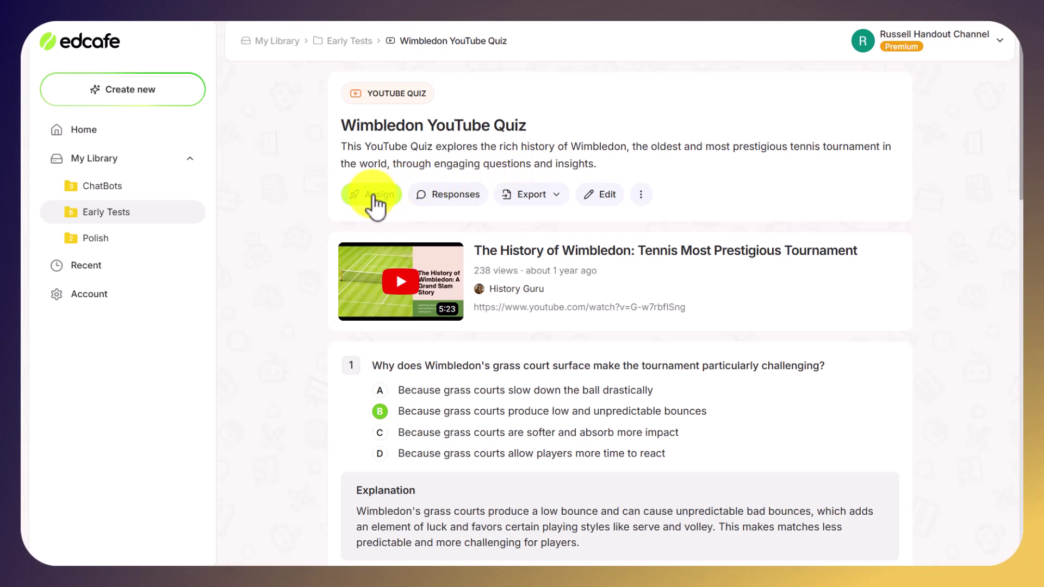
pyautogui.click(374, 197)
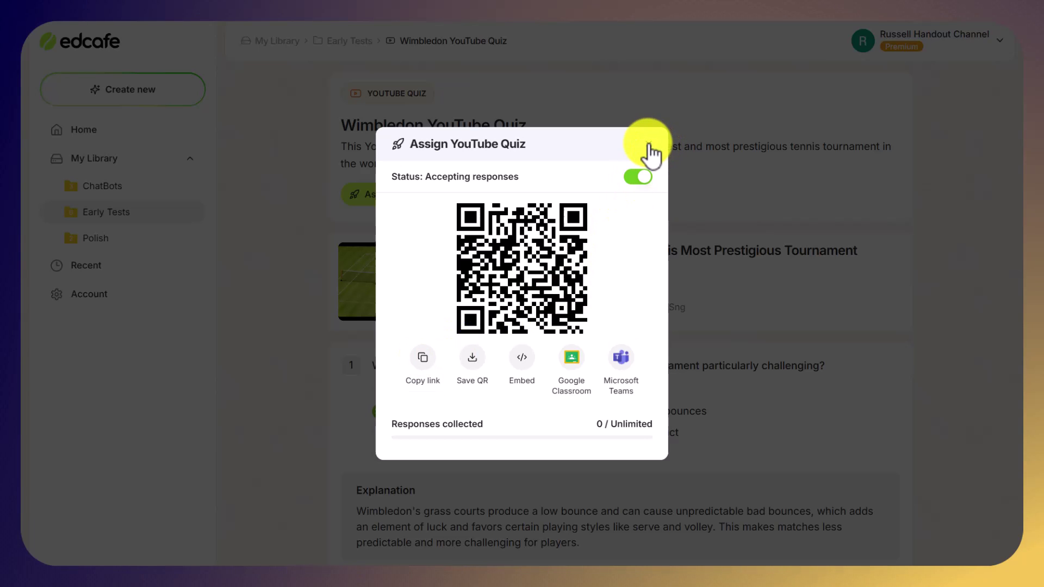
pyautogui.click(649, 145)
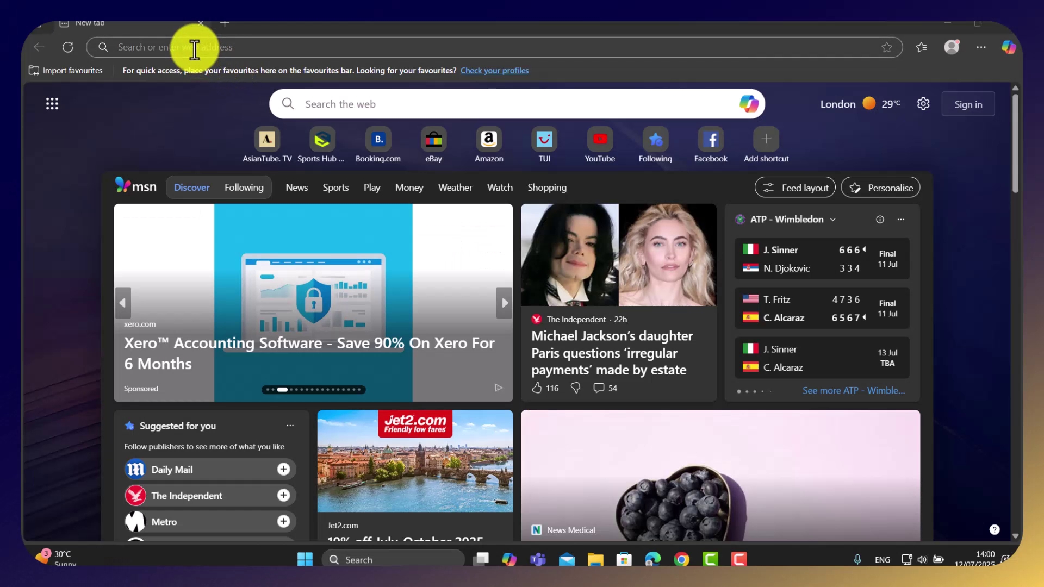
# Load the shared quiz link and start the quiz under a student name
pyautogui.click(195, 48)
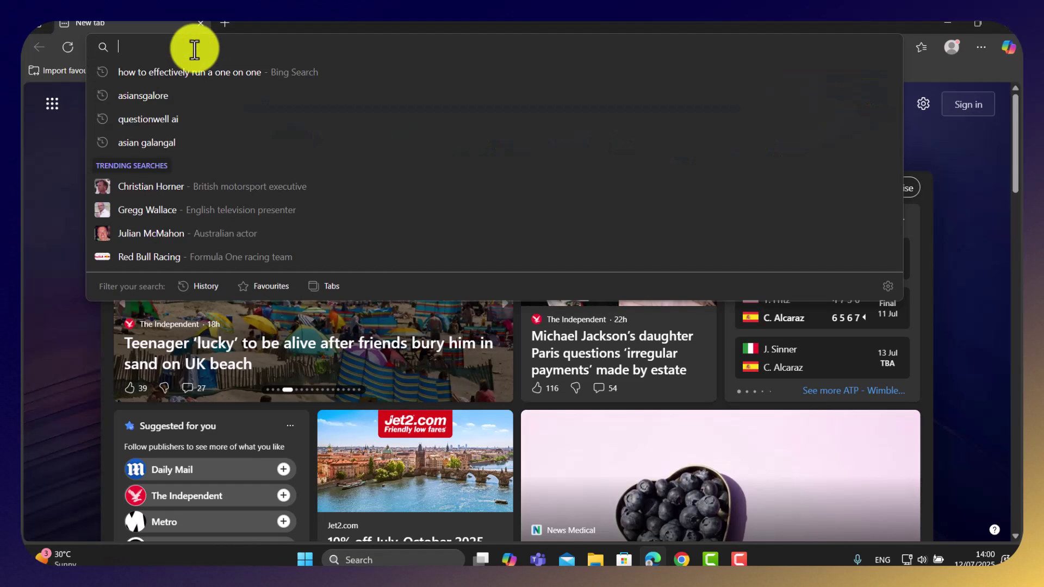
pyautogui.write('https://app.edcafe.ai/youtube-quiz/68725bcea7a77a6a14f5bf4b')
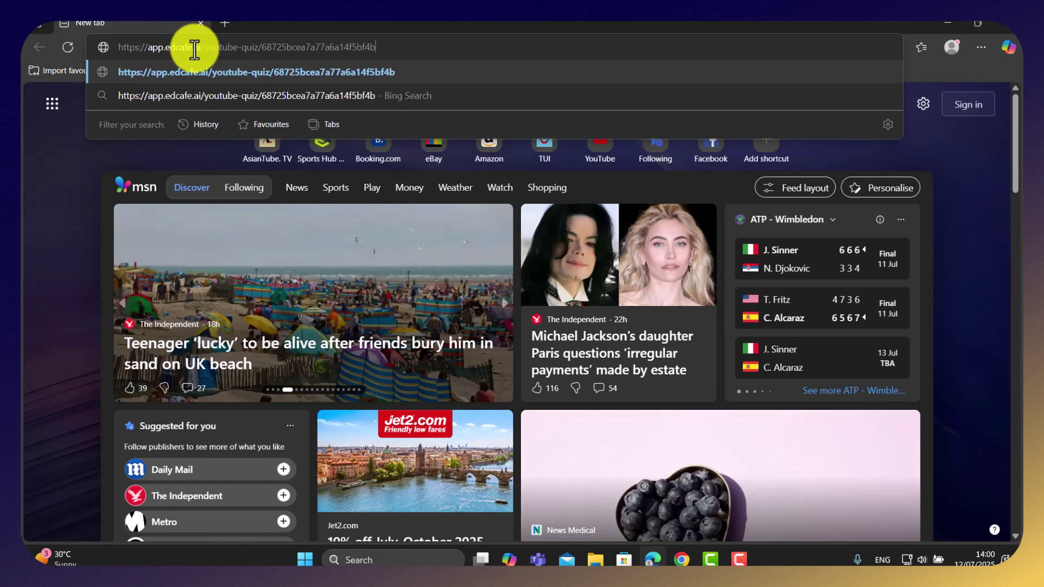
pyautogui.press('Return')
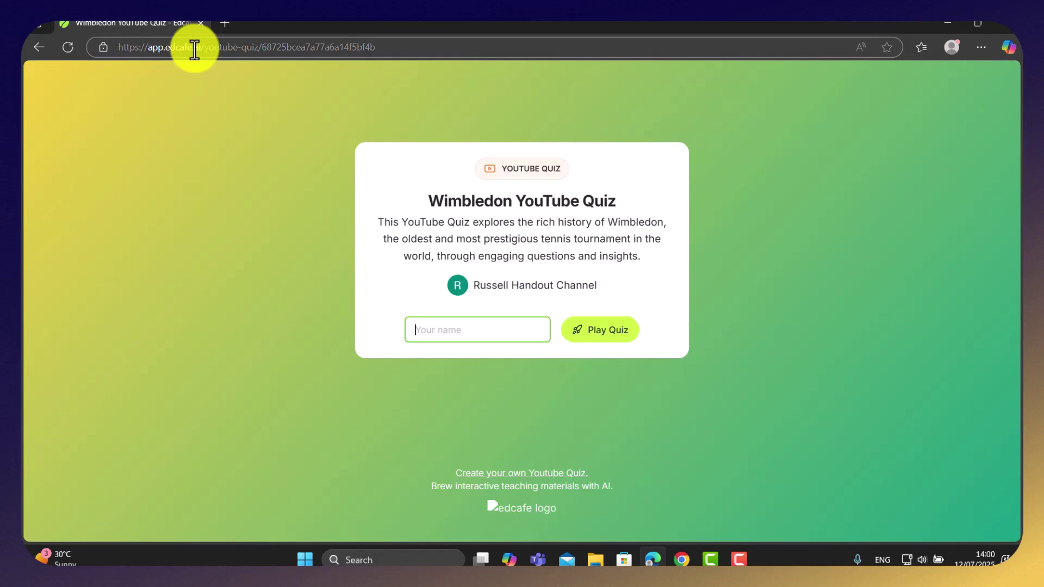
pyautogui.write('Russell')
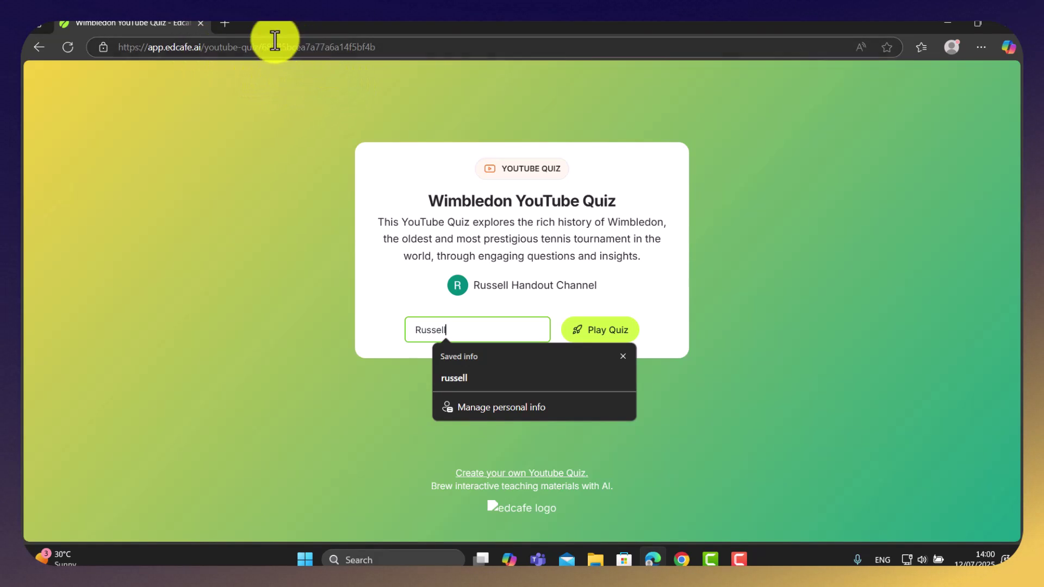
pyautogui.click(608, 330)
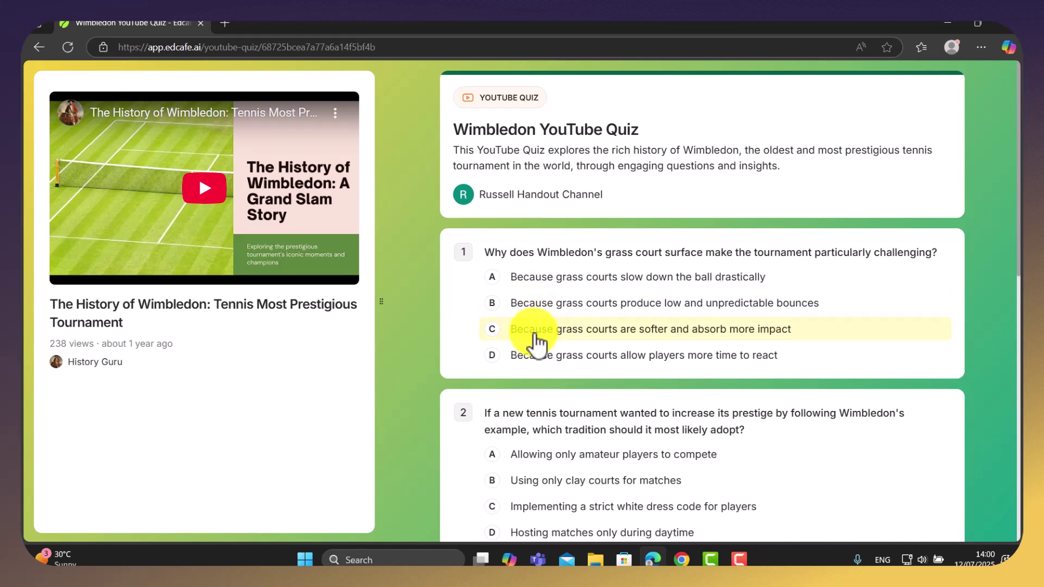
# Answer the five questions with C, B, B, D and C
pyautogui.click(529, 340)
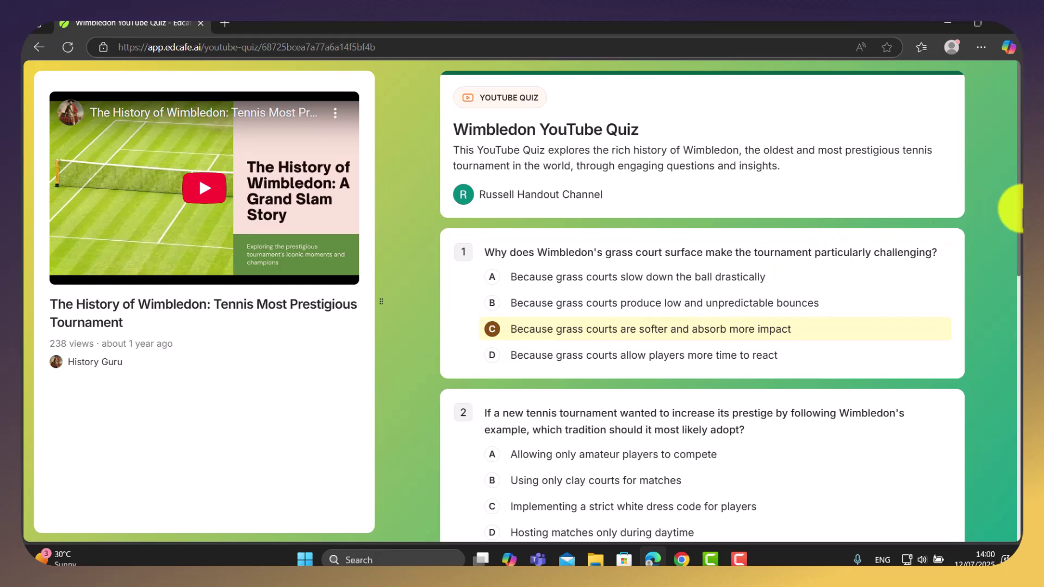
pyautogui.scroll(-1, 1021, 285)
pyautogui.scroll(-3, 1021, 285)
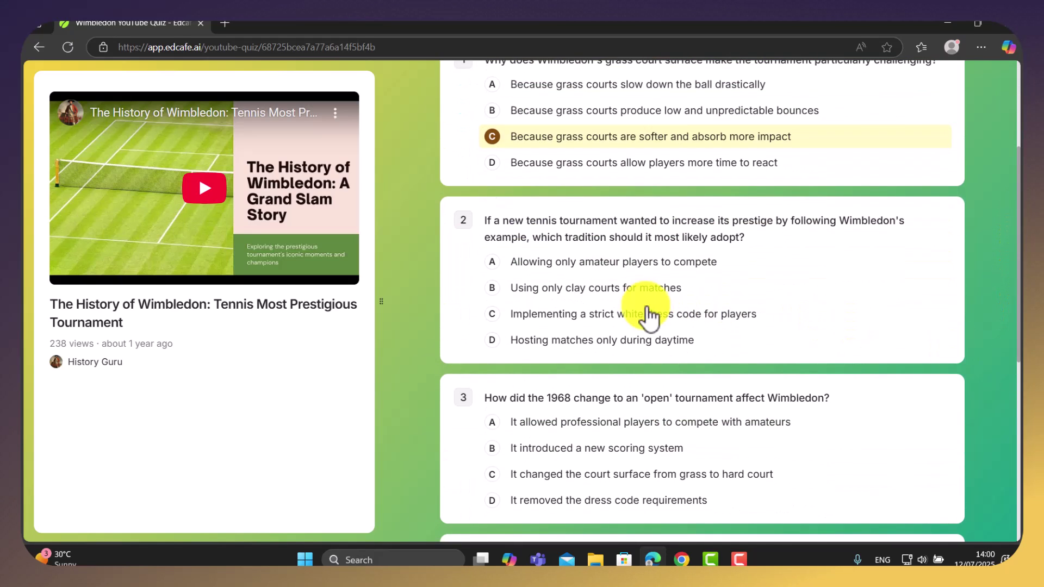
pyautogui.click(601, 288)
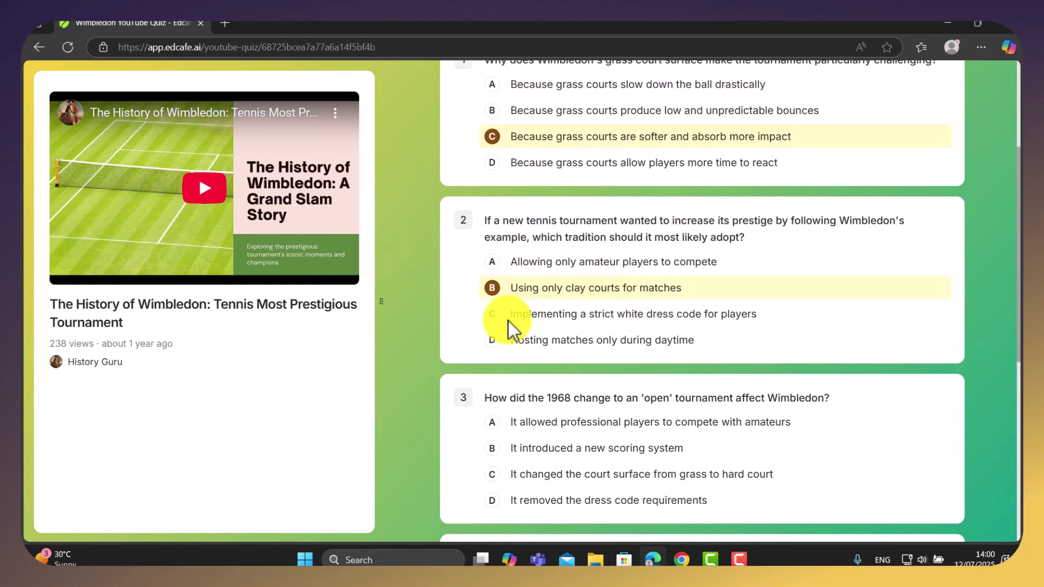
pyautogui.click(614, 452)
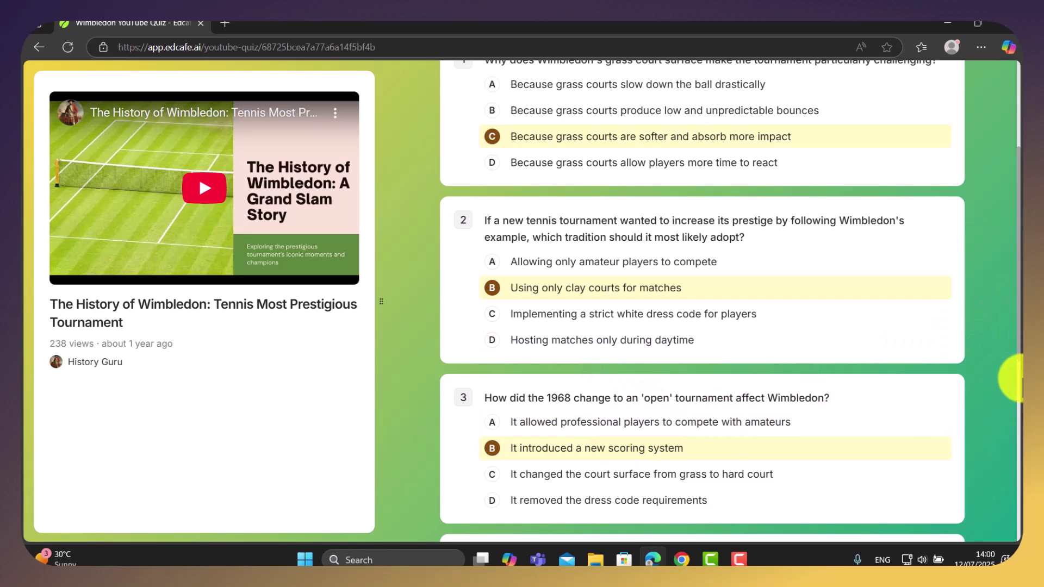
pyautogui.scroll(-3, 1022, 407)
pyautogui.scroll(-3, 1021, 407)
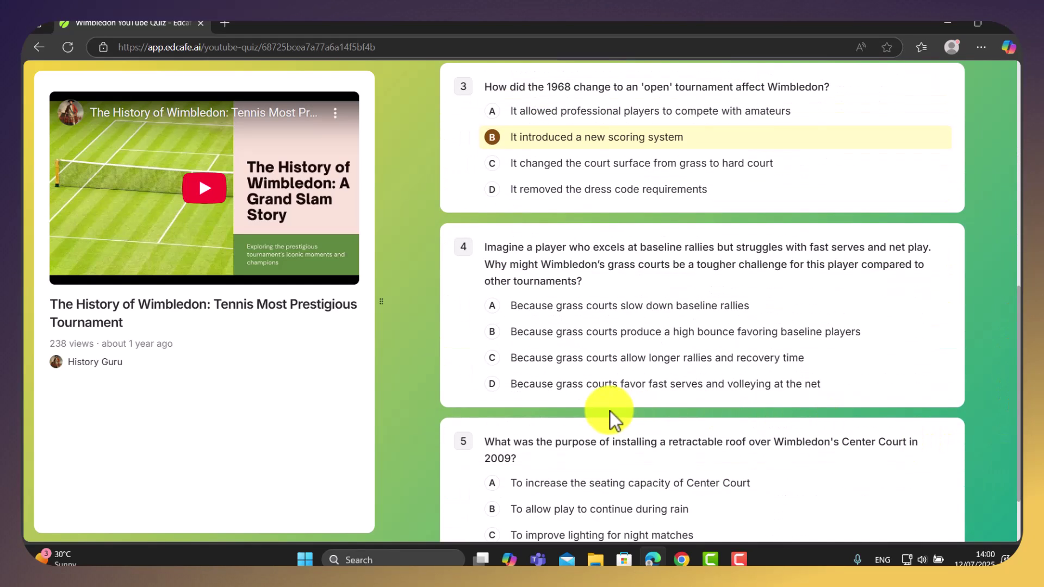
pyautogui.click(603, 390)
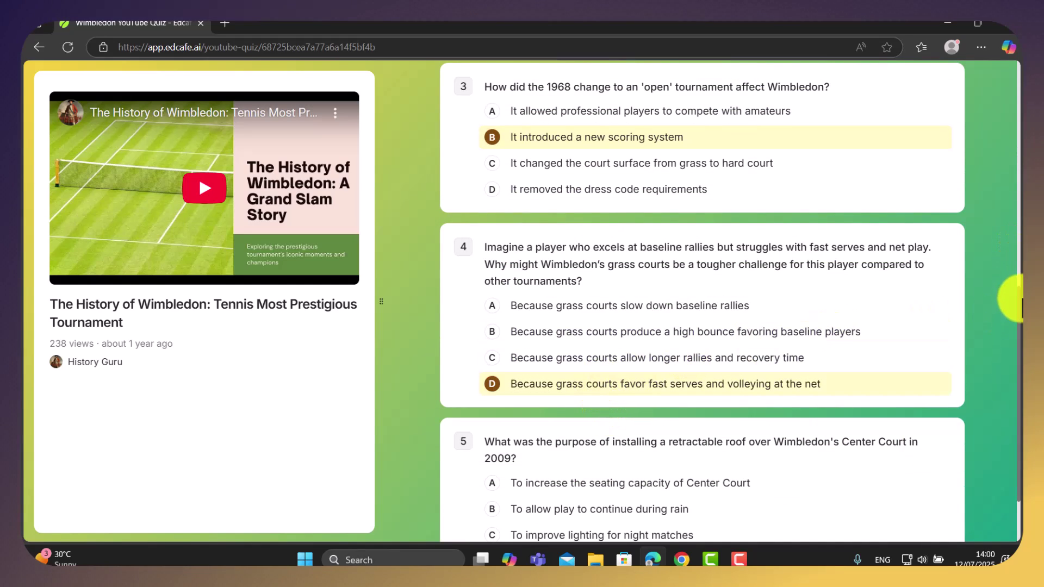
pyautogui.scroll(-2, 1017, 290)
pyautogui.click(614, 457)
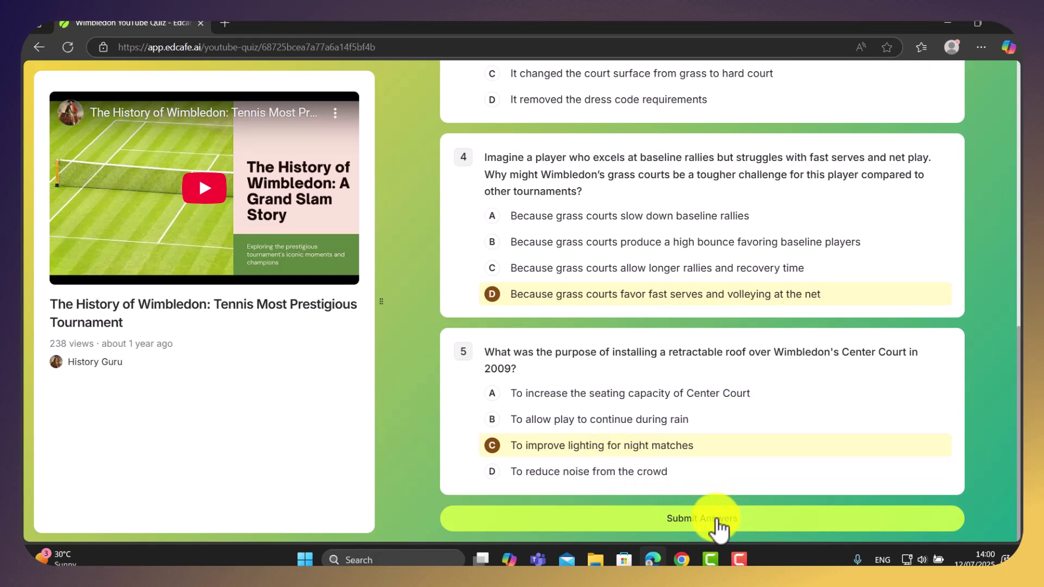
# Submit the answers and review the 20% score with correct answers and explanations
pyautogui.click(718, 520)
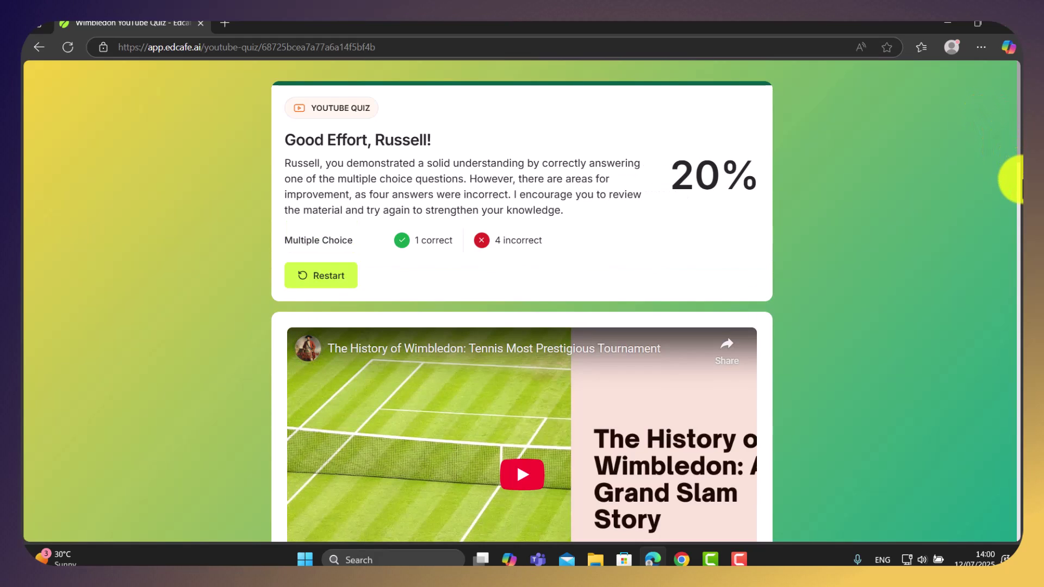
pyautogui.moveTo(1022, 178); pyautogui.dragTo(1020, 296)
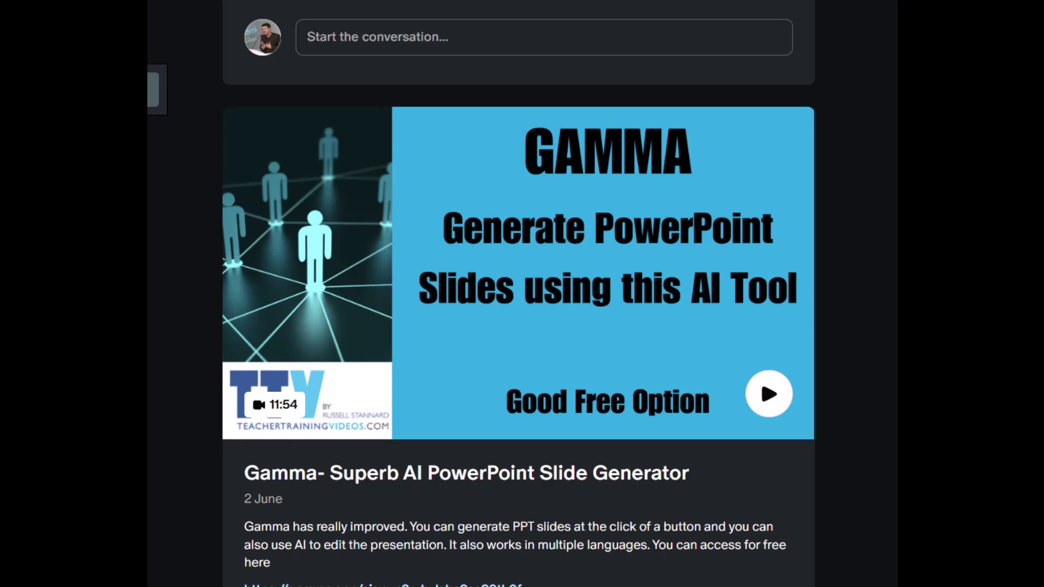
pyautogui.scroll(10, 519, 300)
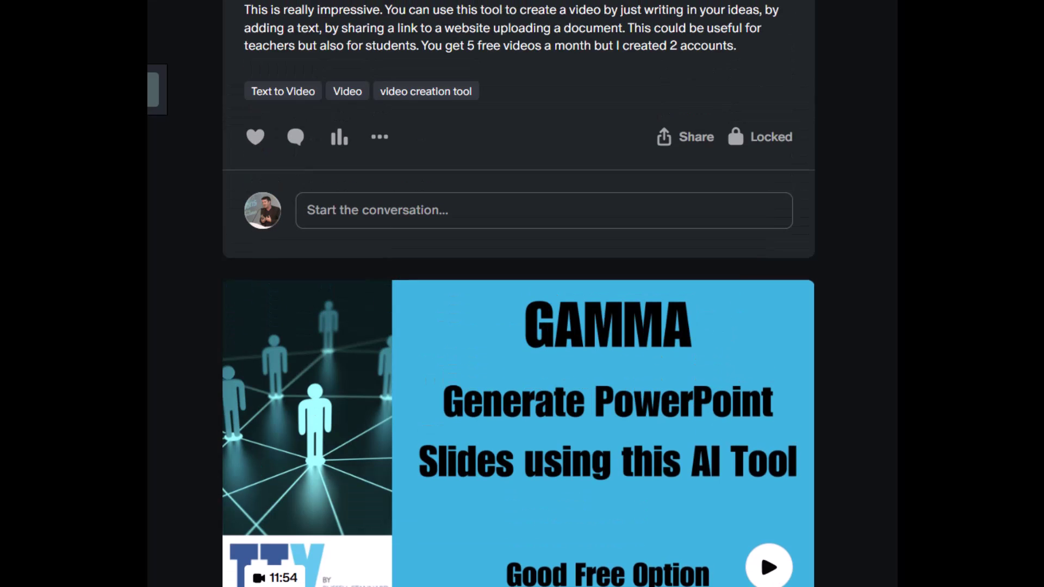
pyautogui.scroll(12, 518, 294)
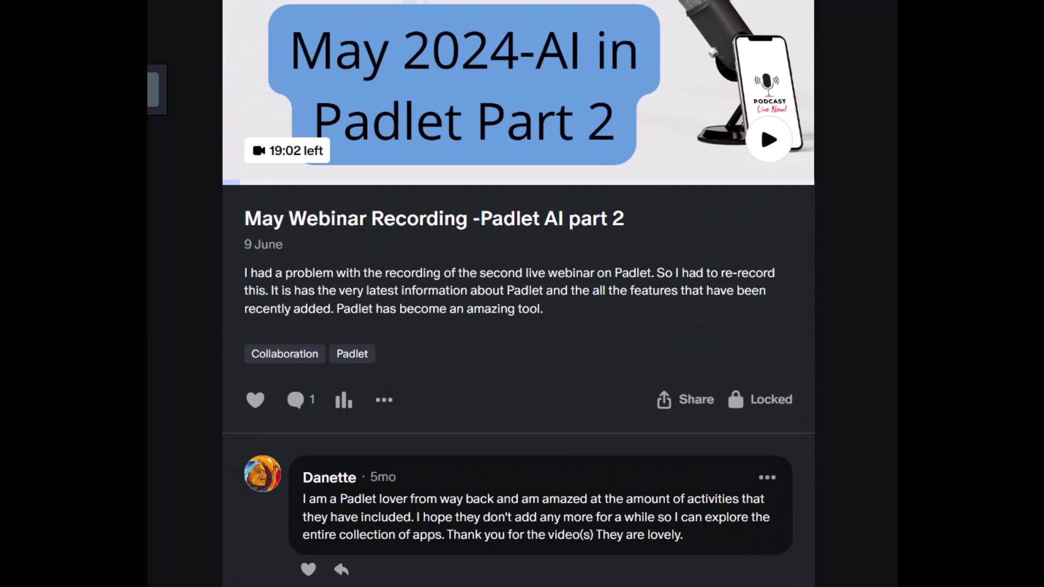
pyautogui.scroll(12, 519, 294)
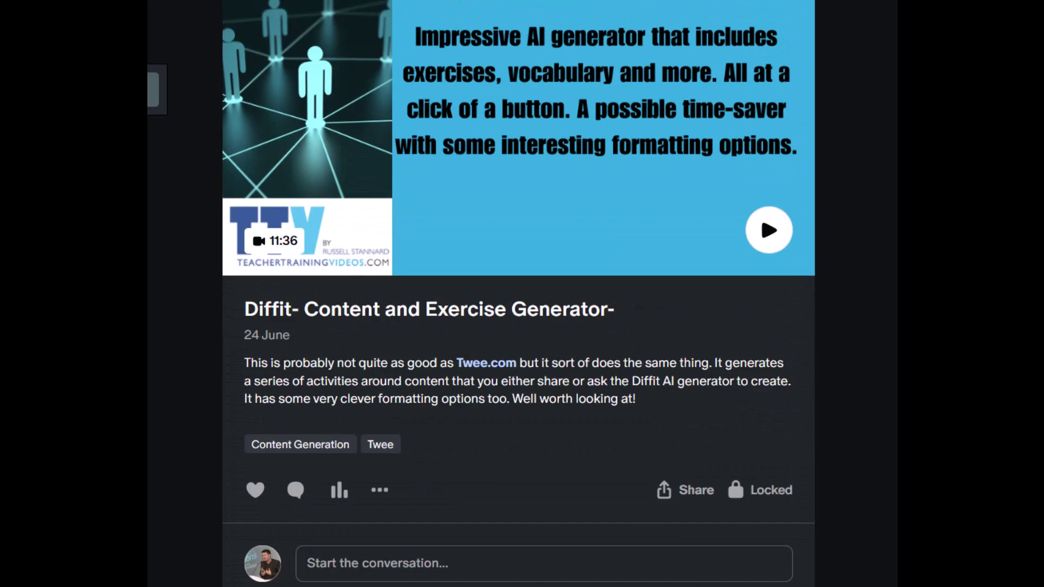
pyautogui.scroll(12, 519, 294)
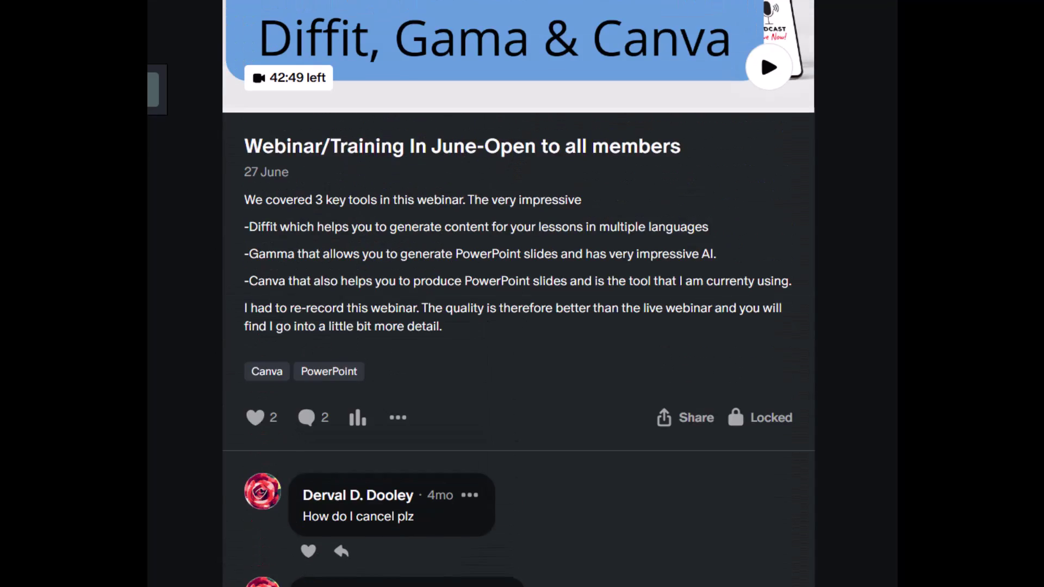
pyautogui.scroll(10, 519, 294)
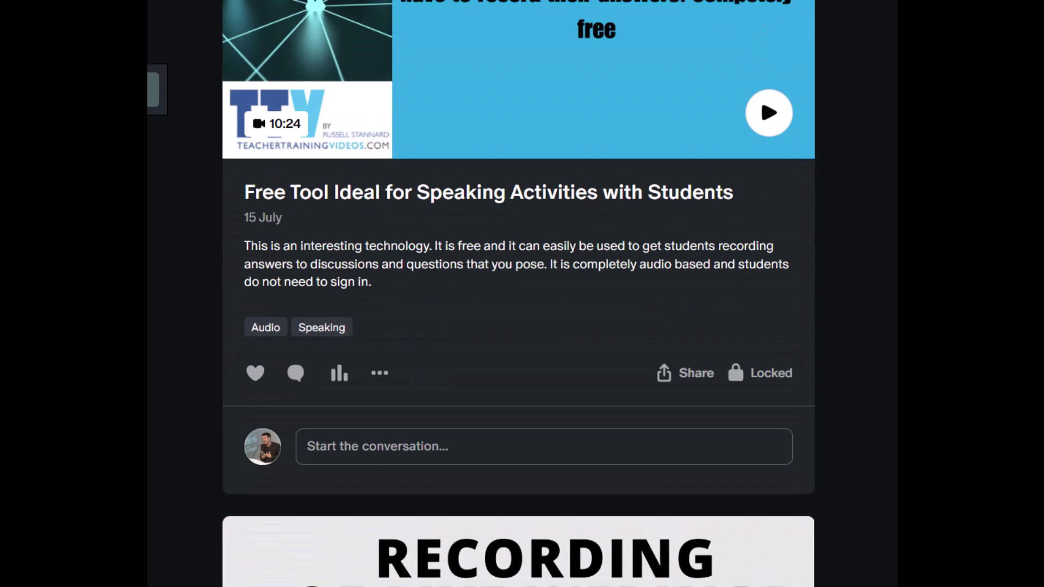
pyautogui.scroll(12, 519, 293)
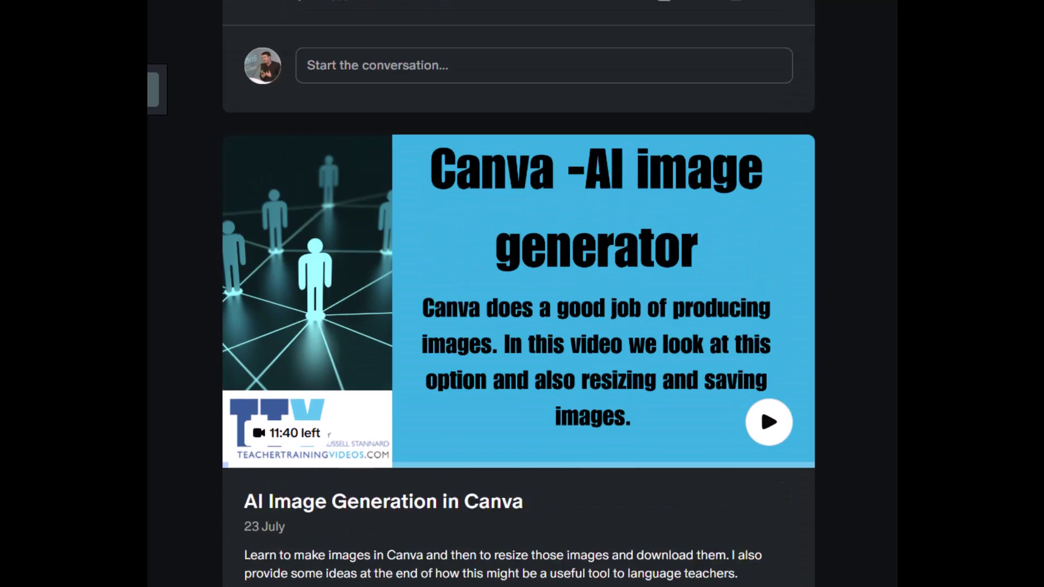
pyautogui.scroll(12, 519, 294)
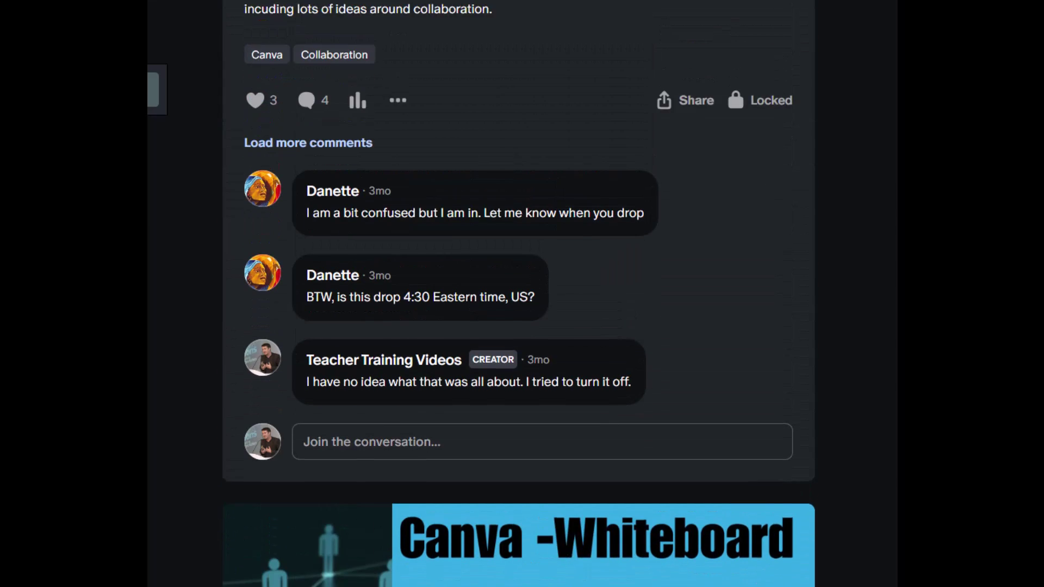
pyautogui.scroll(10, 518, 294)
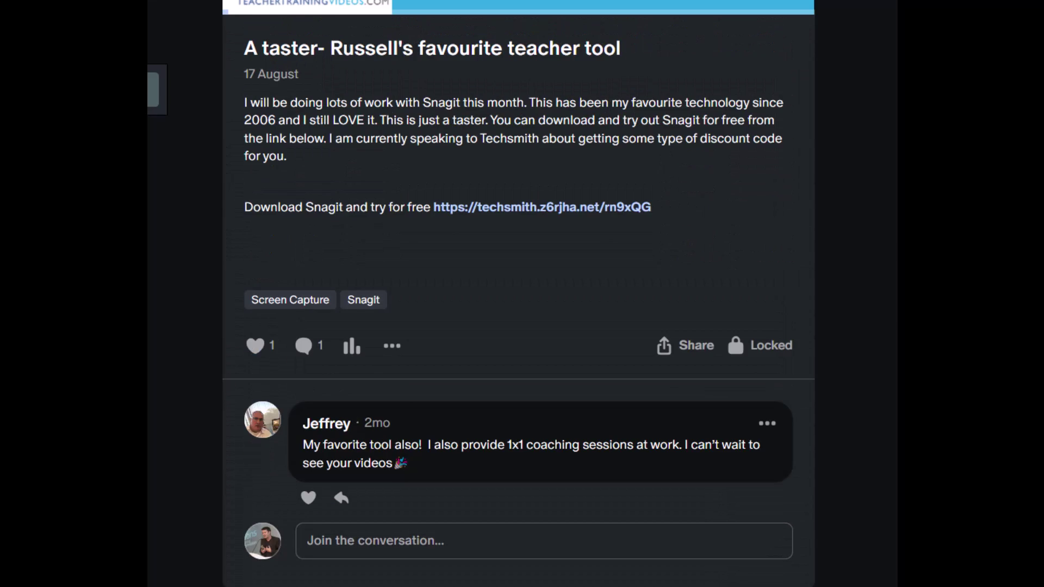
pyautogui.scroll(12, 519, 294)
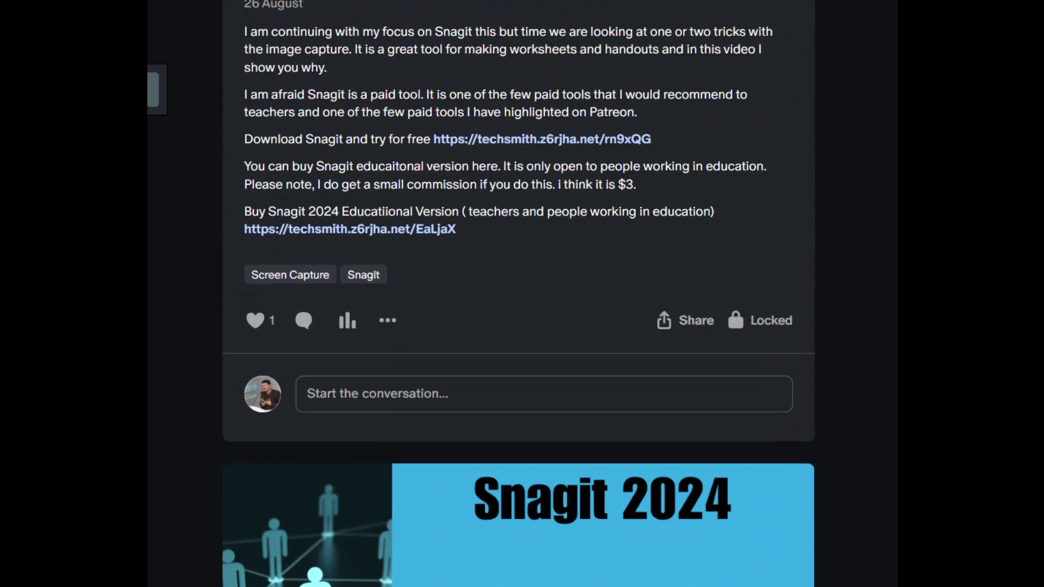
pyautogui.scroll(14, 519, 293)
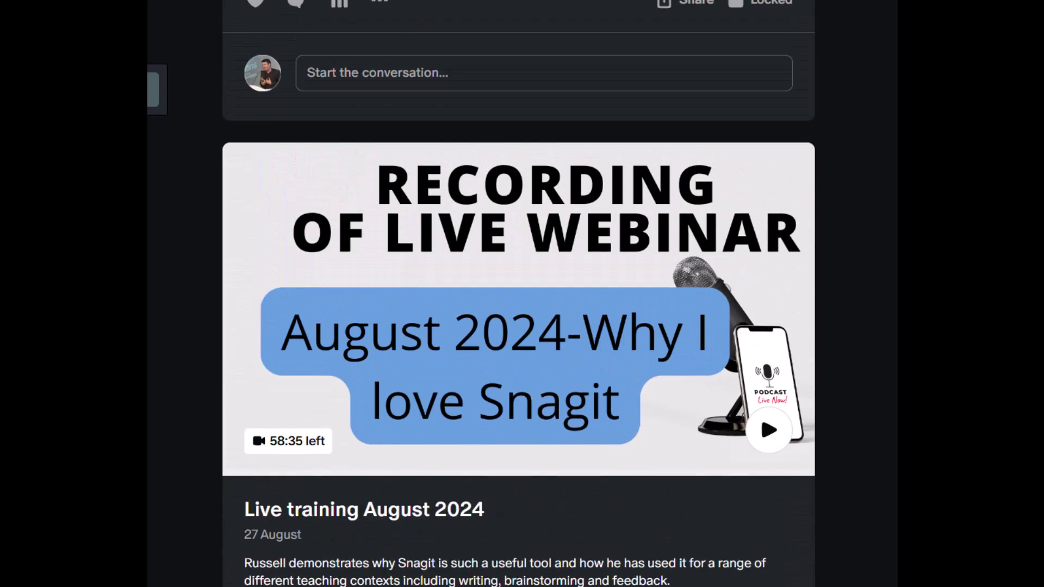
pyautogui.scroll(15, 519, 294)
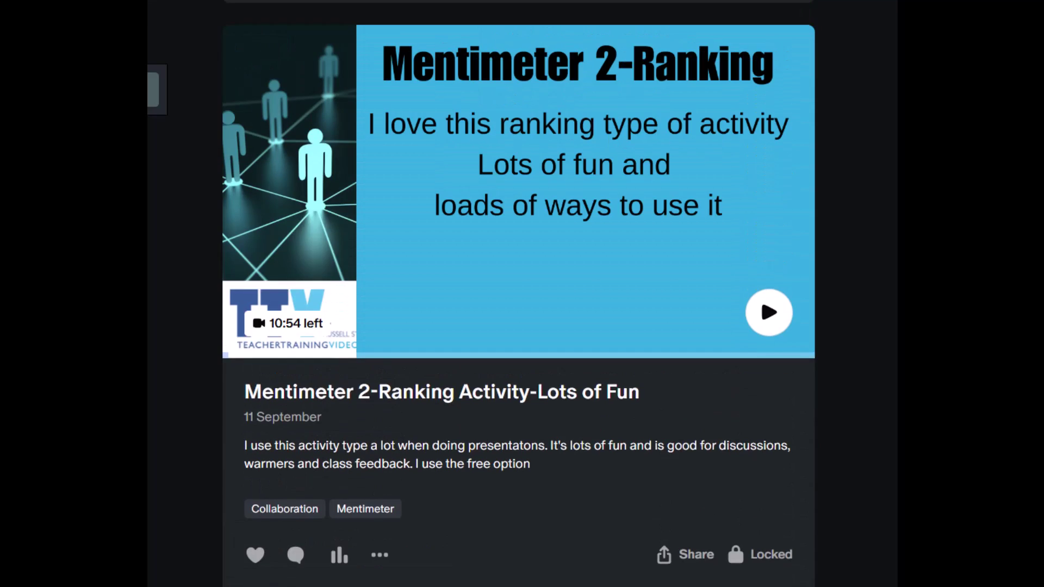
pyautogui.scroll(12, 519, 293)
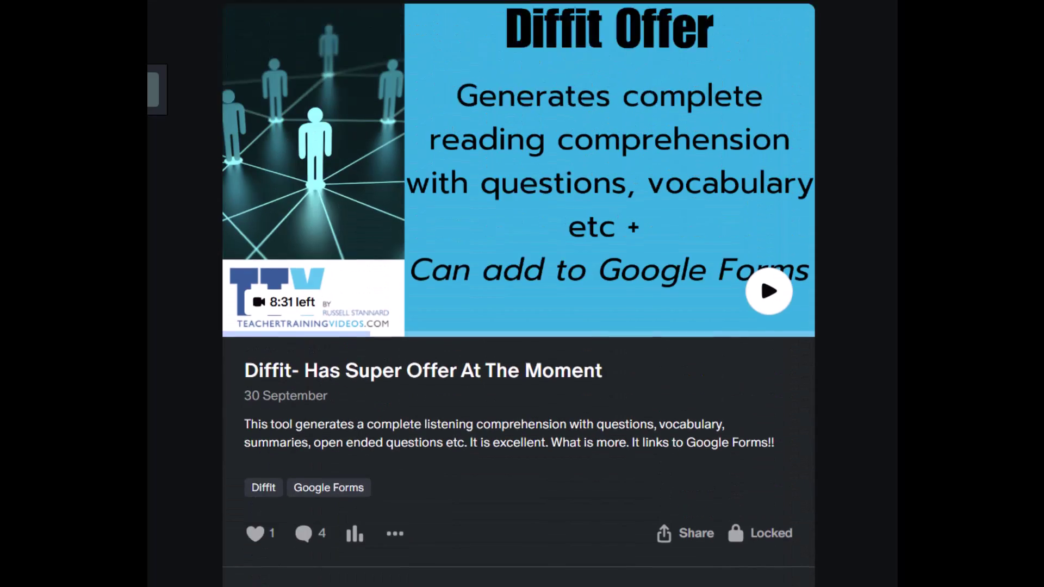